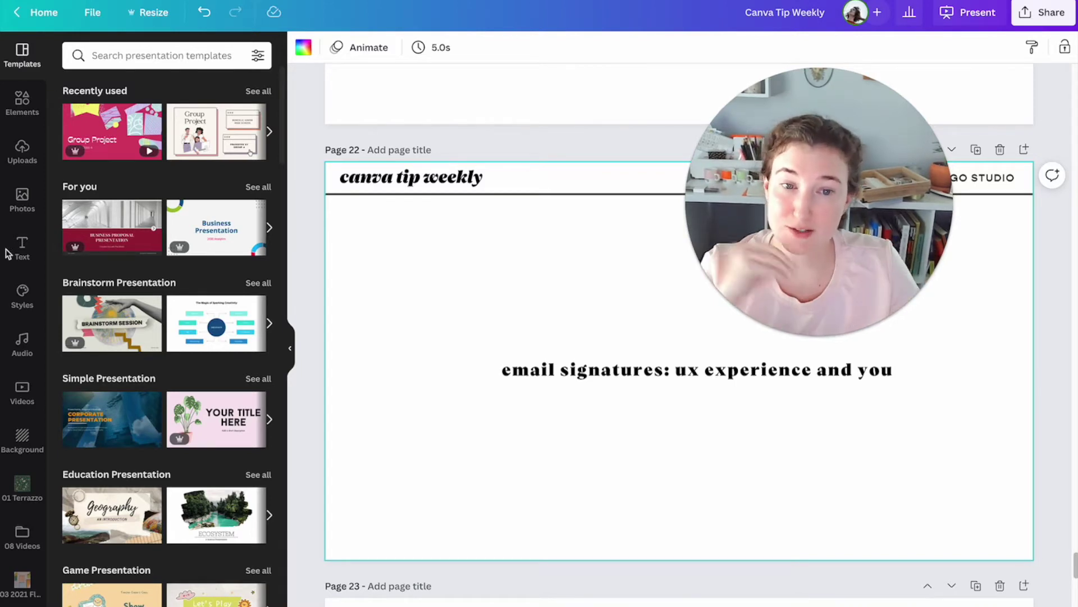
Bring up the mail app window, shift it right and collapse its LET'S GO STUDIO section
{"action": "mouse_move", "coordinate": [755, 148]}
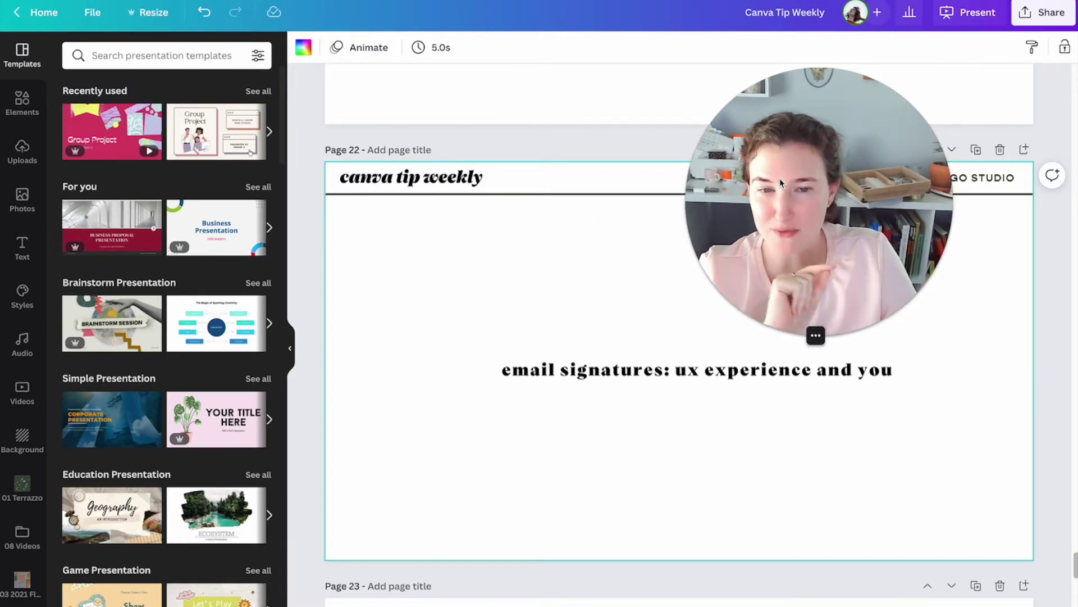
{"action": "left_click_drag", "start_coordinate": [781, 177], "coordinate": [584, 122]}
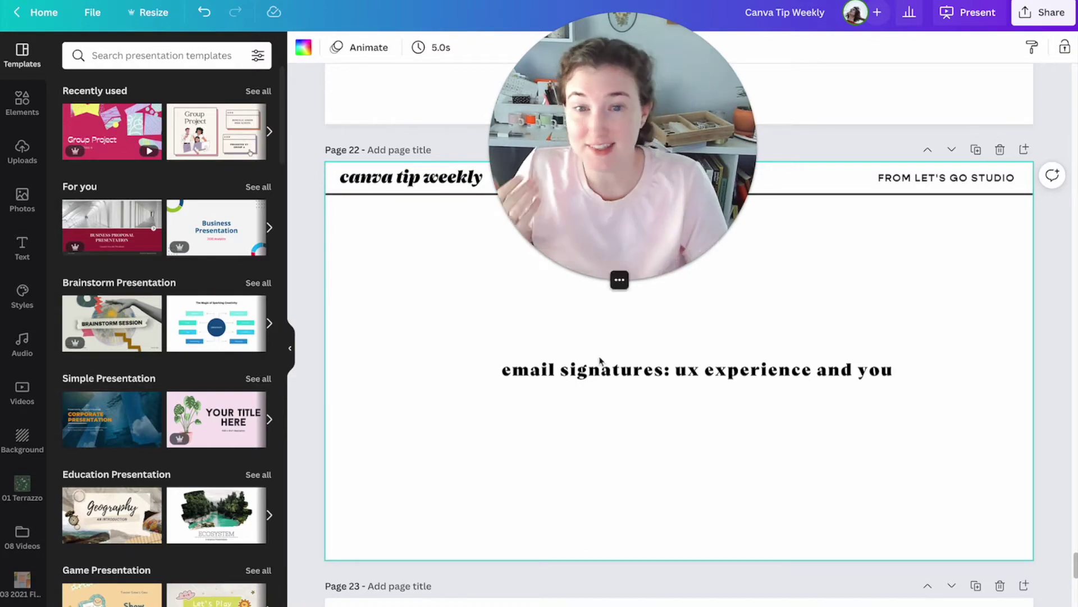
{"action": "key", "text": "super+Tab"}
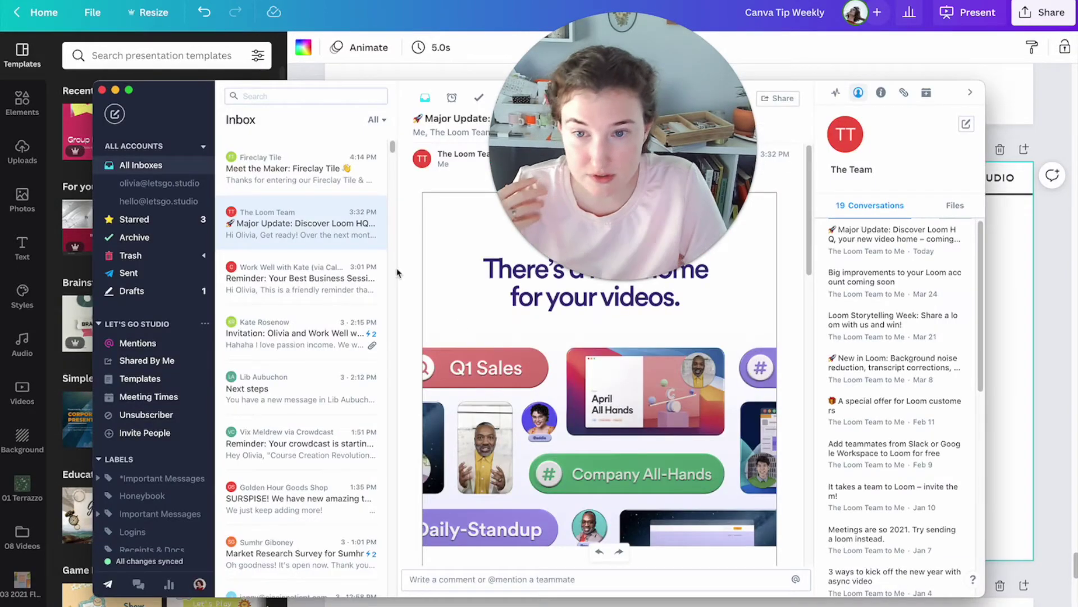
{"action": "left_click_drag", "start_coordinate": [197, 115], "coordinate": [241, 109]}
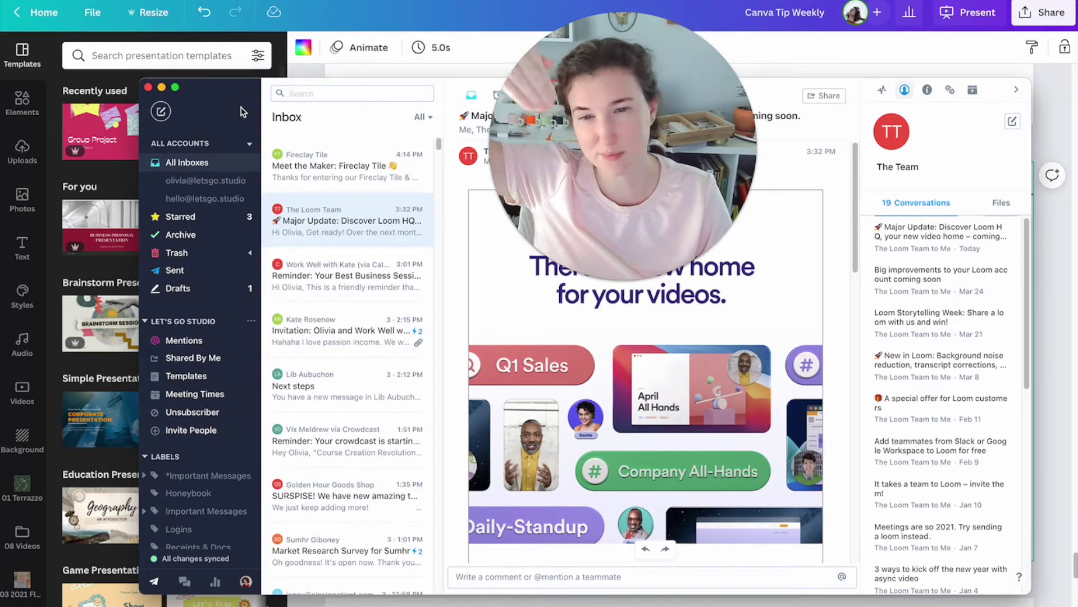
{"action": "scroll", "coordinate": [224, 281], "scroll_direction": "down", "scroll_amount": 1}
{"action": "left_click", "coordinate": [149, 316]}
{"action": "scroll", "coordinate": [208, 483], "scroll_direction": "down", "scroll_amount": 2}
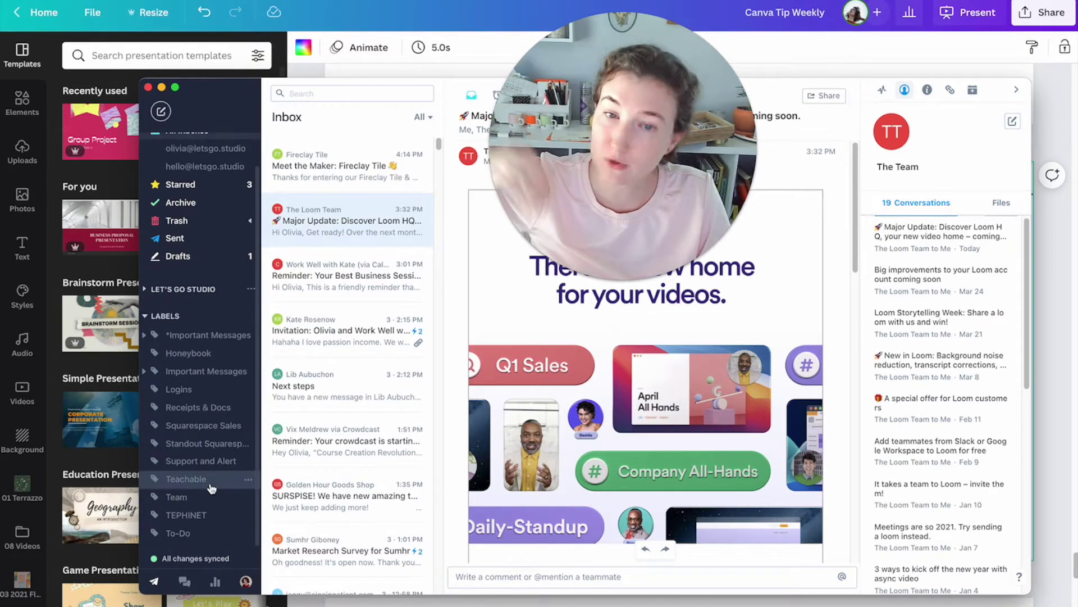
{"action": "scroll", "coordinate": [212, 489], "scroll_direction": "up", "scroll_amount": 2}
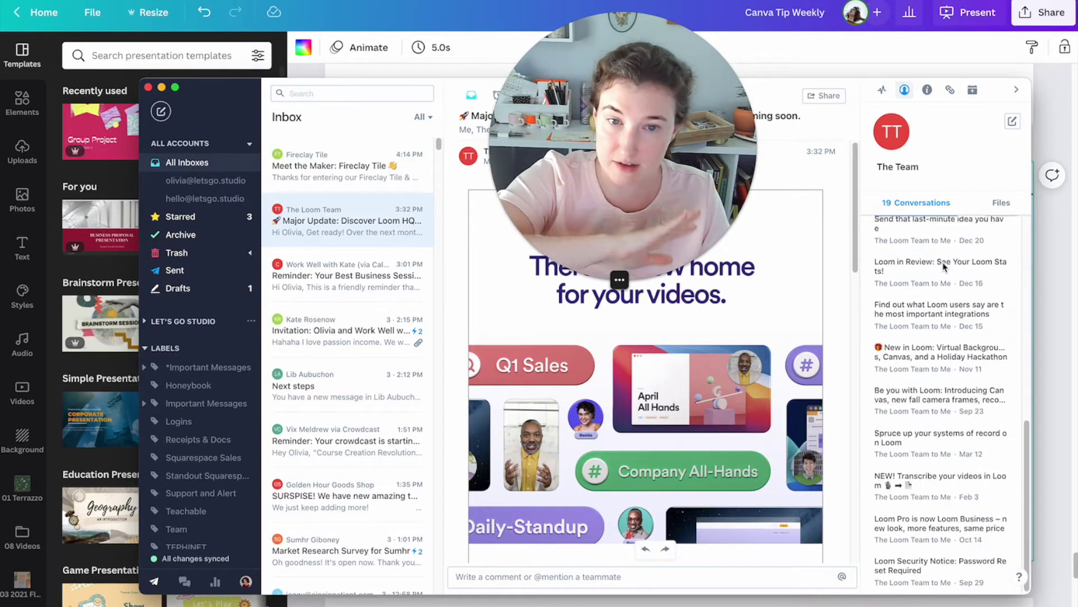
Check the files shared with the contact, then close the mail window to return to Canva
{"action": "left_click", "coordinate": [1001, 202]}
{"action": "left_click", "coordinate": [938, 202]}
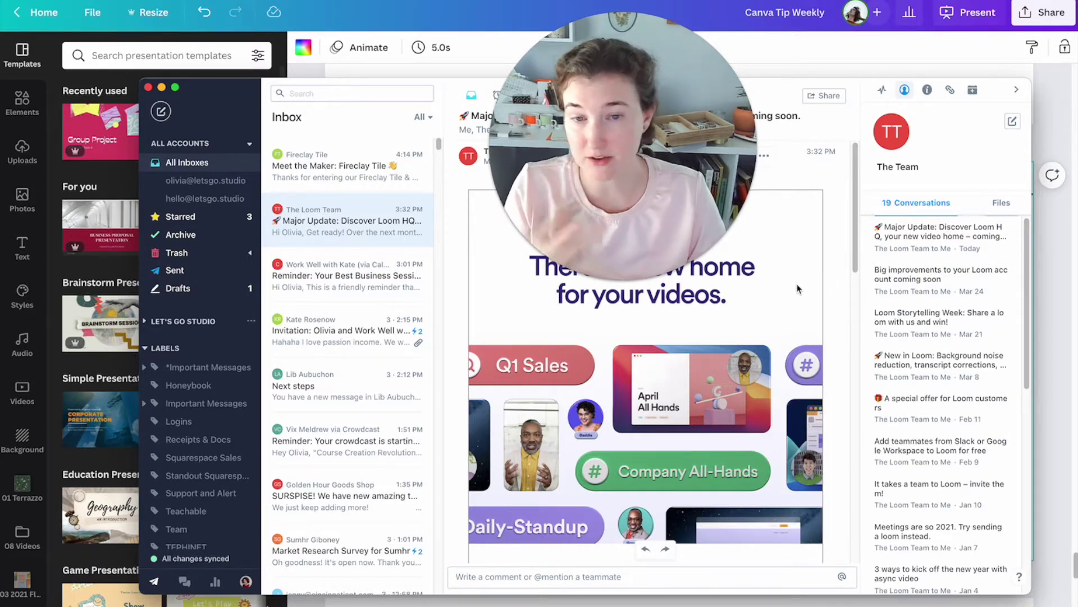
{"action": "mouse_move", "coordinate": [677, 217]}
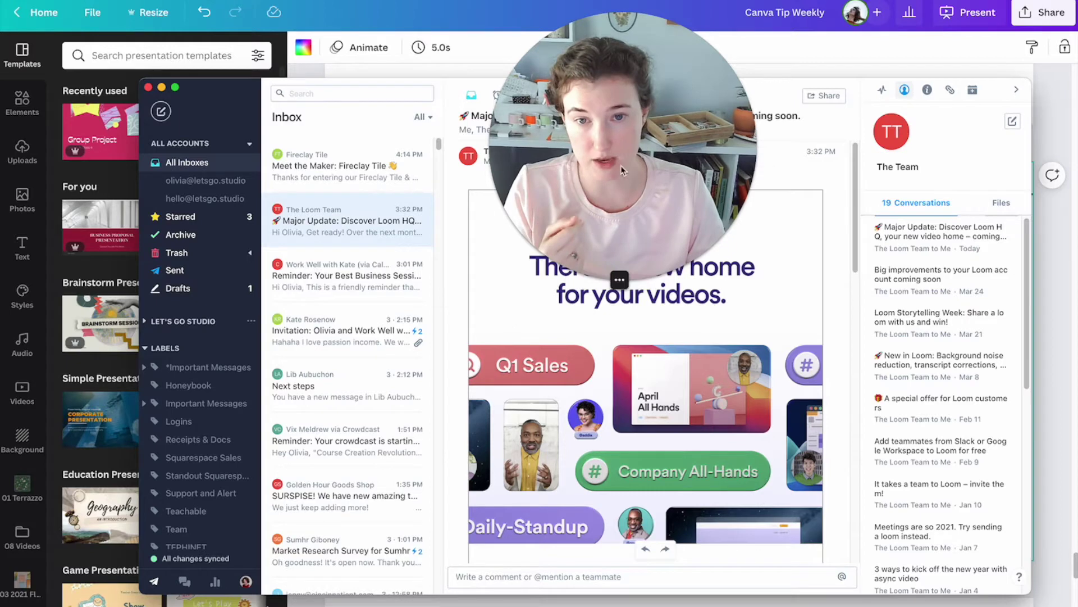
{"action": "left_click", "coordinate": [484, 13]}
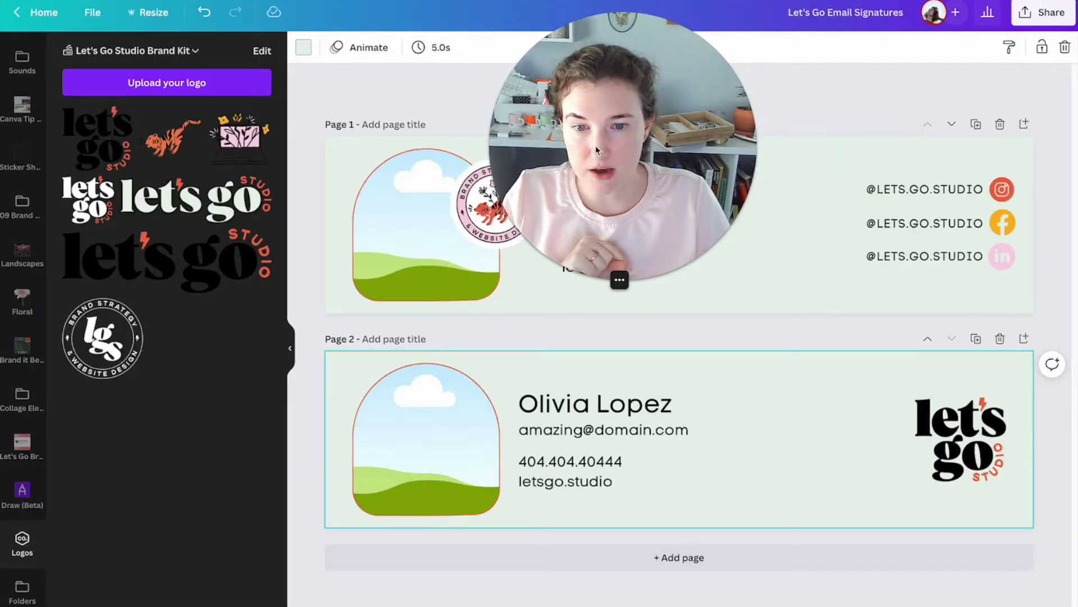
Select all of Page 2's elements, then just its monitor icon
{"action": "left_click_drag", "start_coordinate": [595, 146], "coordinate": [166, 186]}
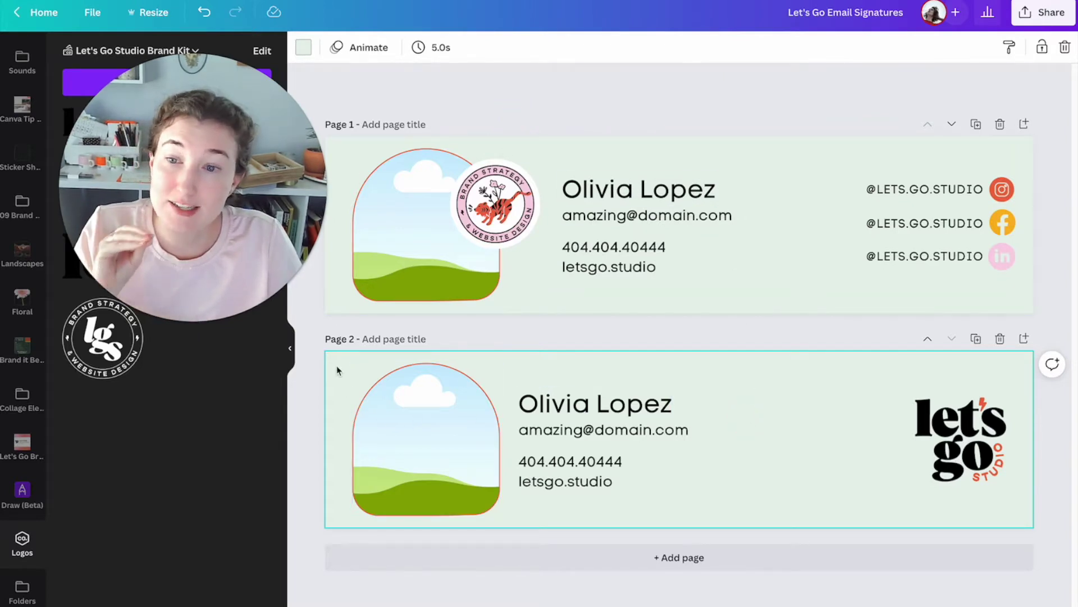
{"action": "left_click_drag", "start_coordinate": [336, 353], "coordinate": [1006, 508]}
{"action": "left_click", "coordinate": [802, 506]}
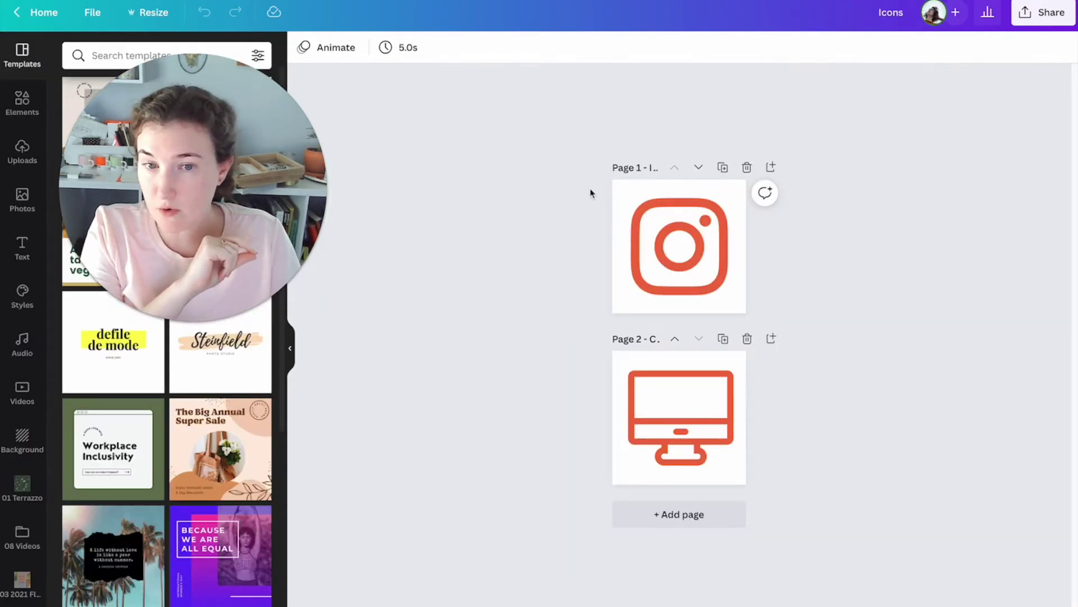
{"action": "left_click", "coordinate": [649, 464]}
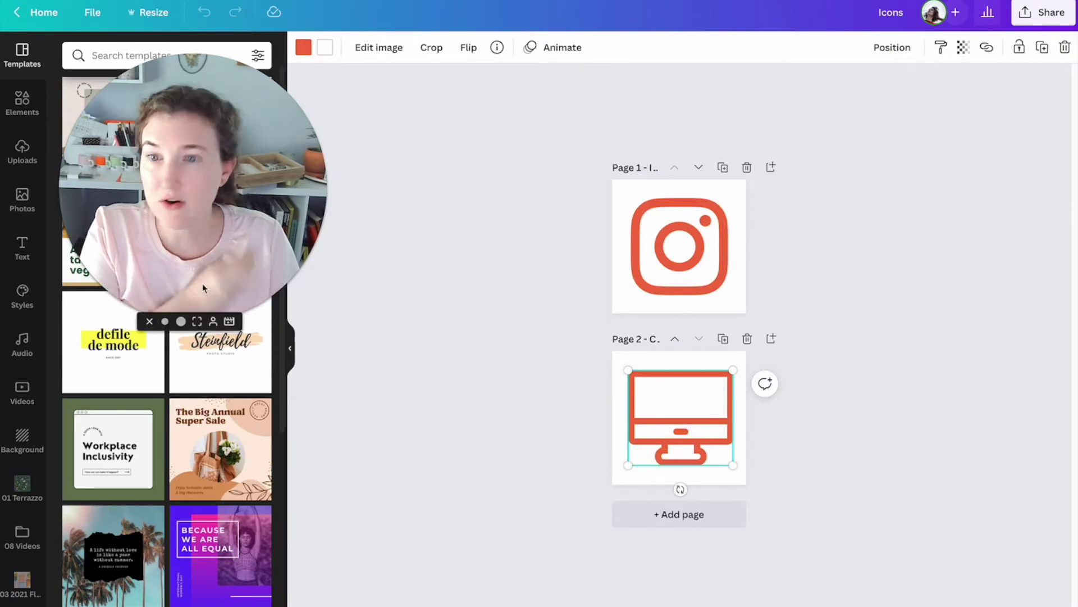
{"action": "left_click_drag", "start_coordinate": [202, 265], "coordinate": [867, 222]}
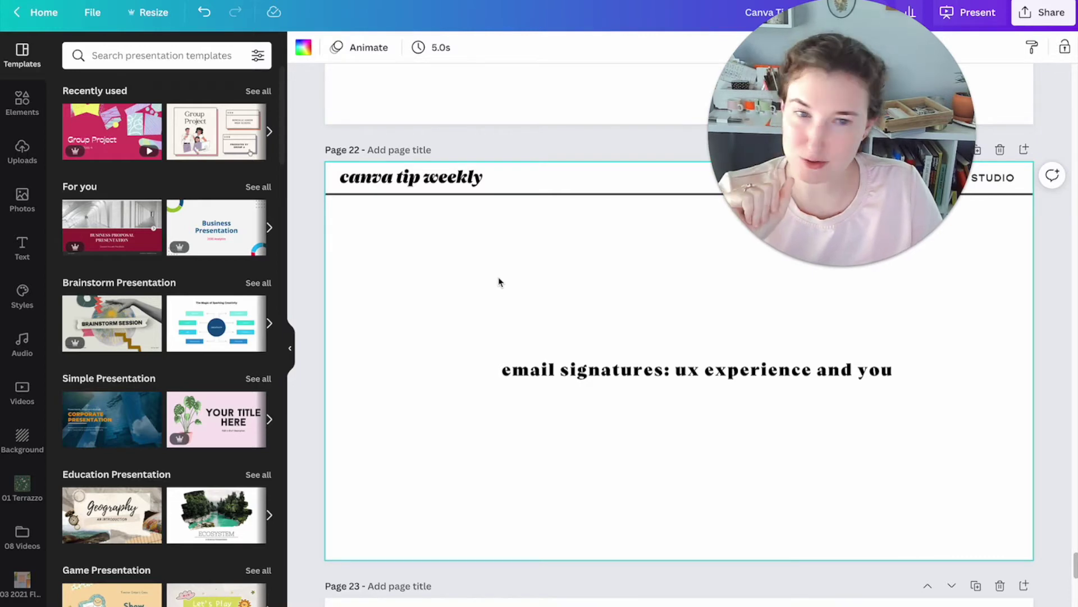
Scroll to Page 23 and select the light and dark test-email screenshots
{"action": "scroll", "coordinate": [499, 282], "scroll_direction": "down", "scroll_amount": 6}
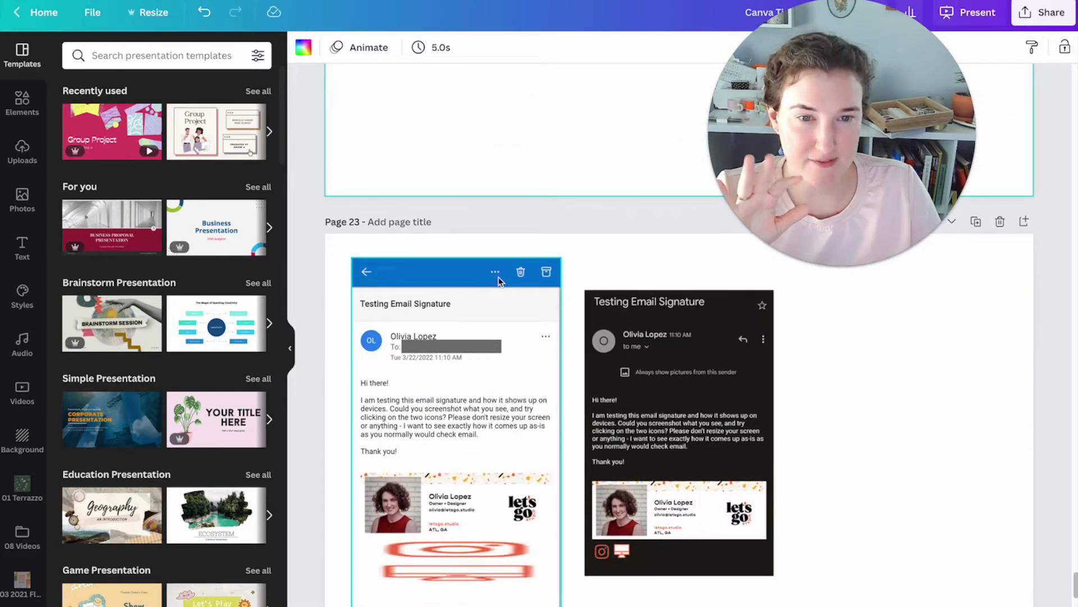
{"action": "scroll", "coordinate": [498, 278], "scroll_direction": "down", "scroll_amount": 1}
{"action": "left_click", "coordinate": [490, 305]}
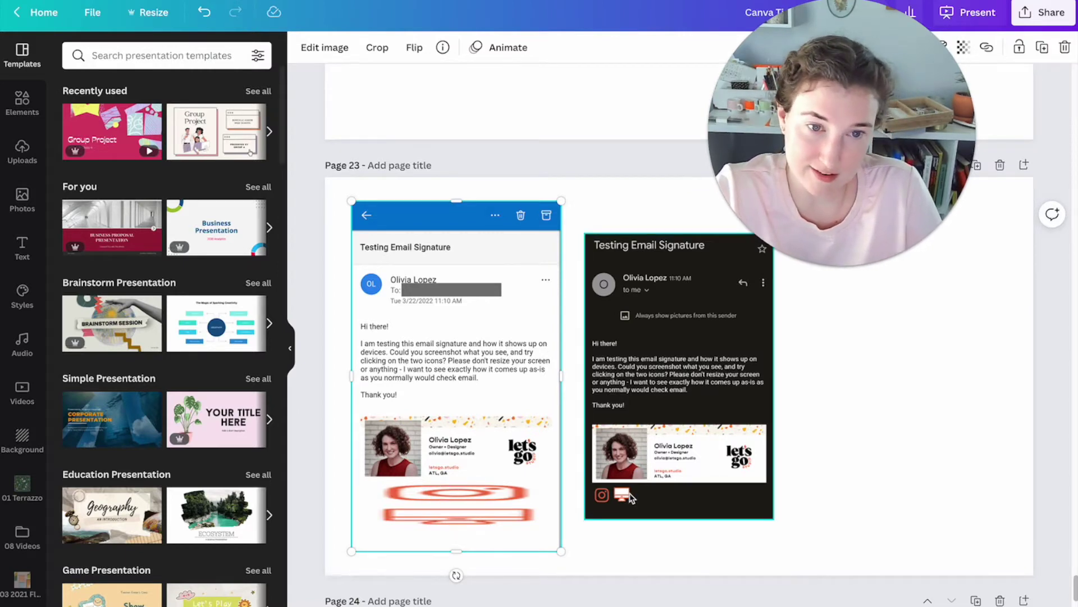
{"action": "left_click", "coordinate": [631, 337]}
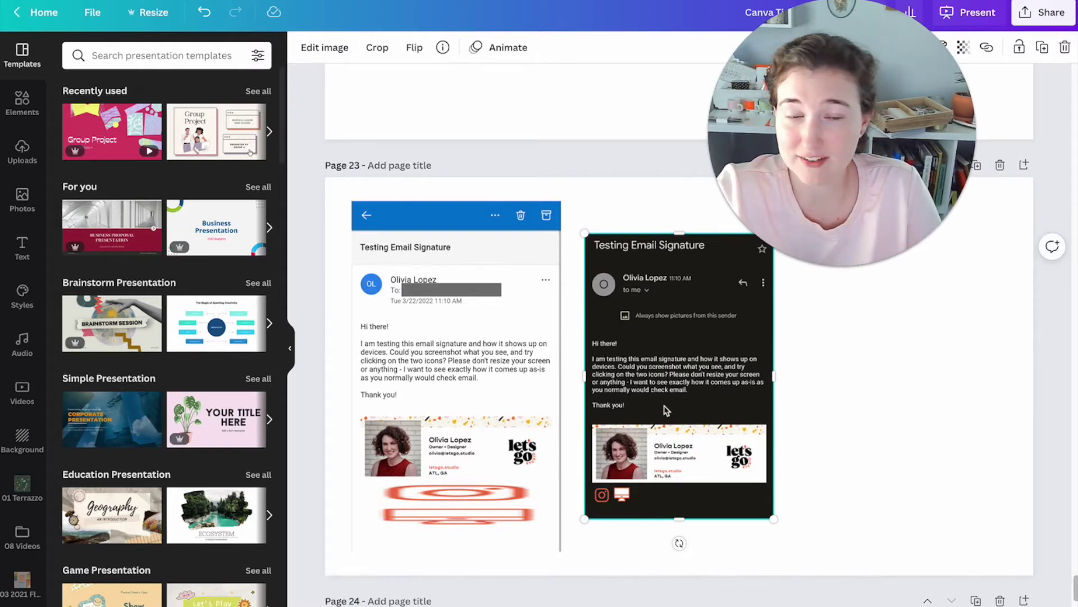
{"action": "scroll", "coordinate": [666, 410], "scroll_direction": "down", "scroll_amount": 3}
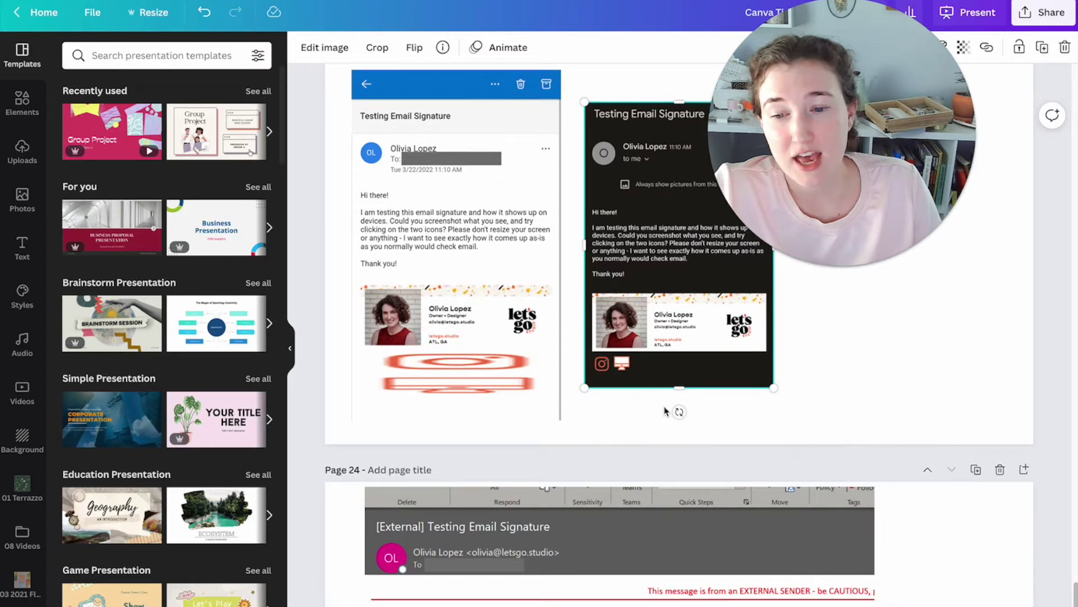
Scroll down to Page 24's desktop screenshot of the Testing Email Signature email
{"action": "scroll", "coordinate": [665, 411], "scroll_direction": "down", "scroll_amount": 5}
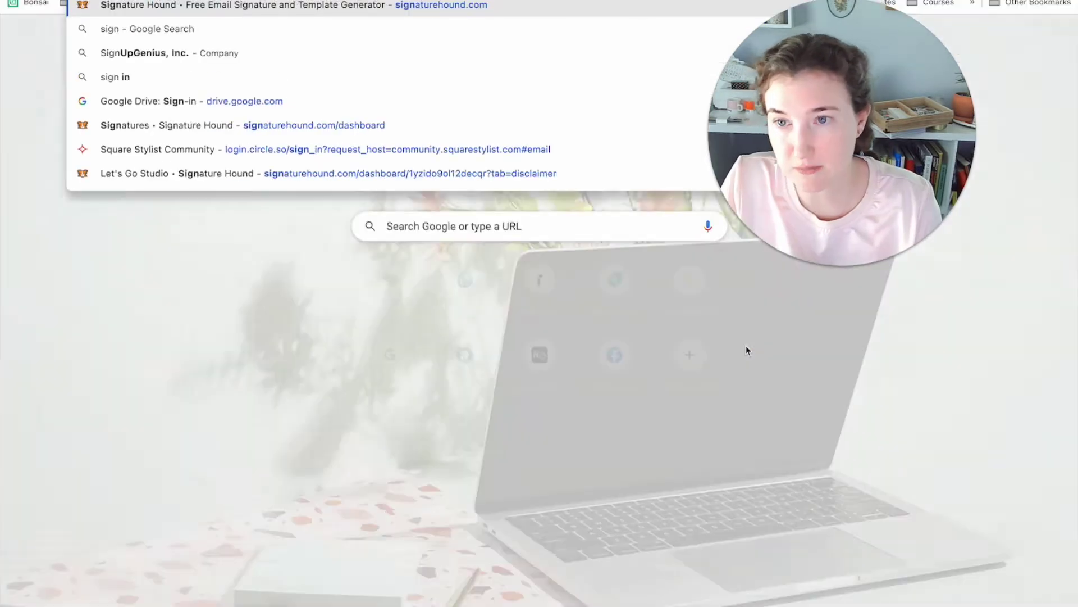
Load the Signature Hound site and sign in using the saved autofill details
{"action": "type", "text": "ature"}
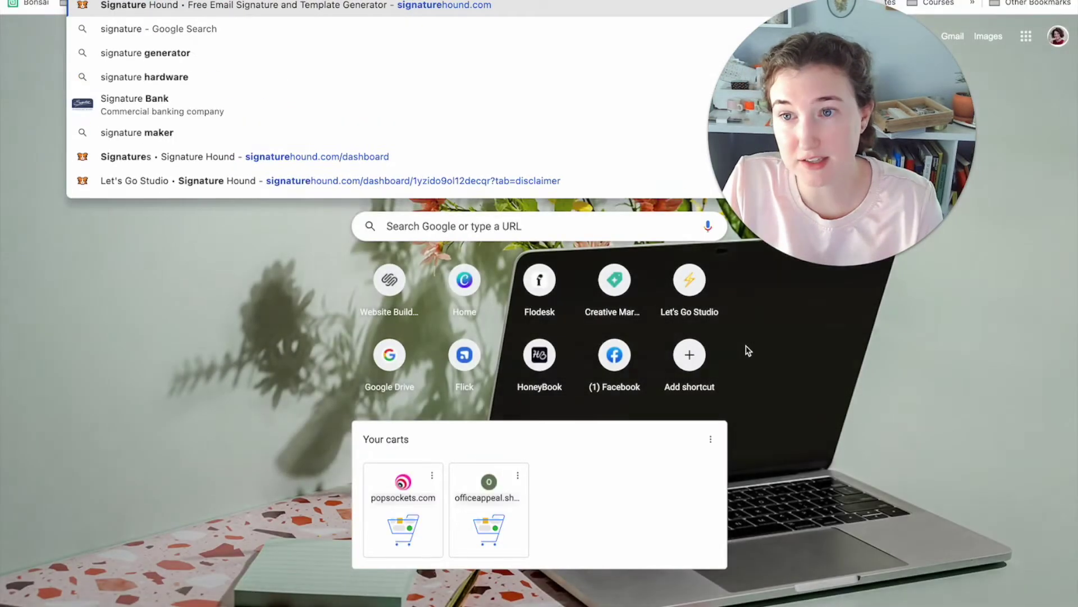
{"action": "key", "text": "Return"}
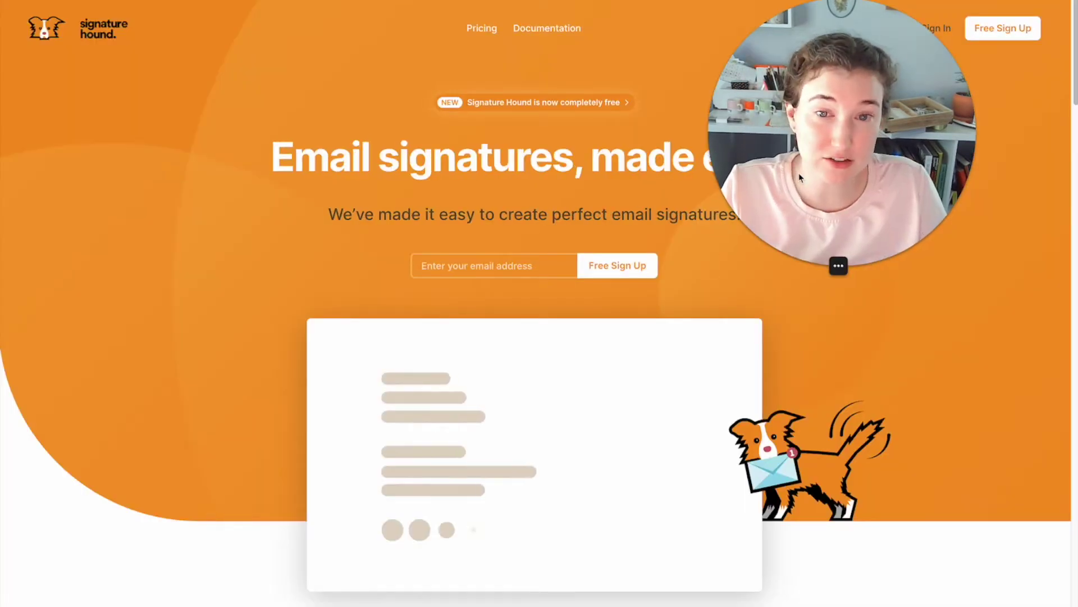
{"action": "left_click_drag", "start_coordinate": [777, 182], "coordinate": [124, 189]}
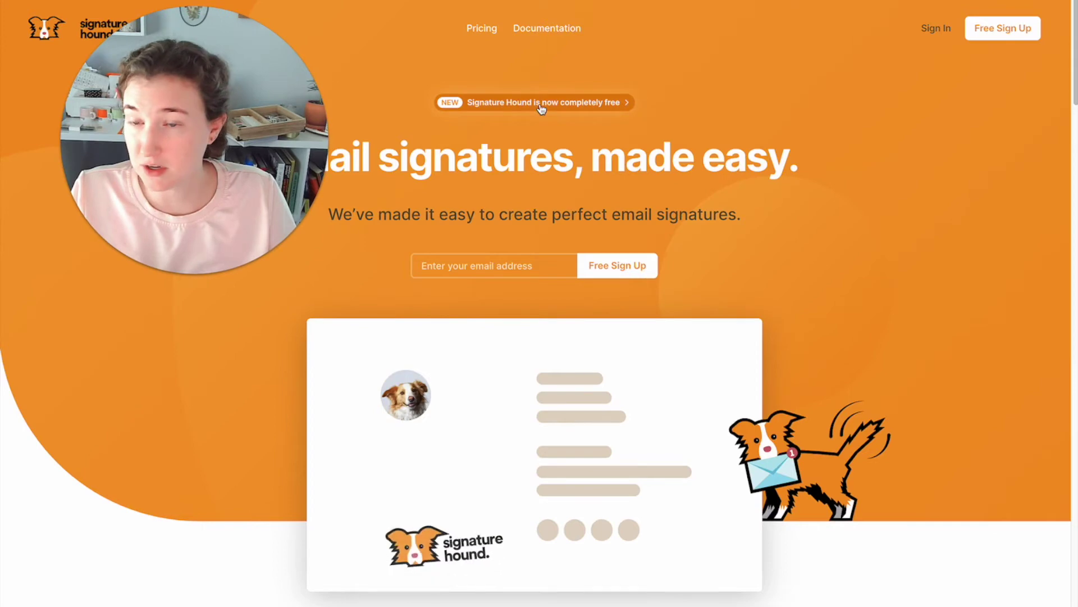
{"action": "left_click", "coordinate": [942, 28]}
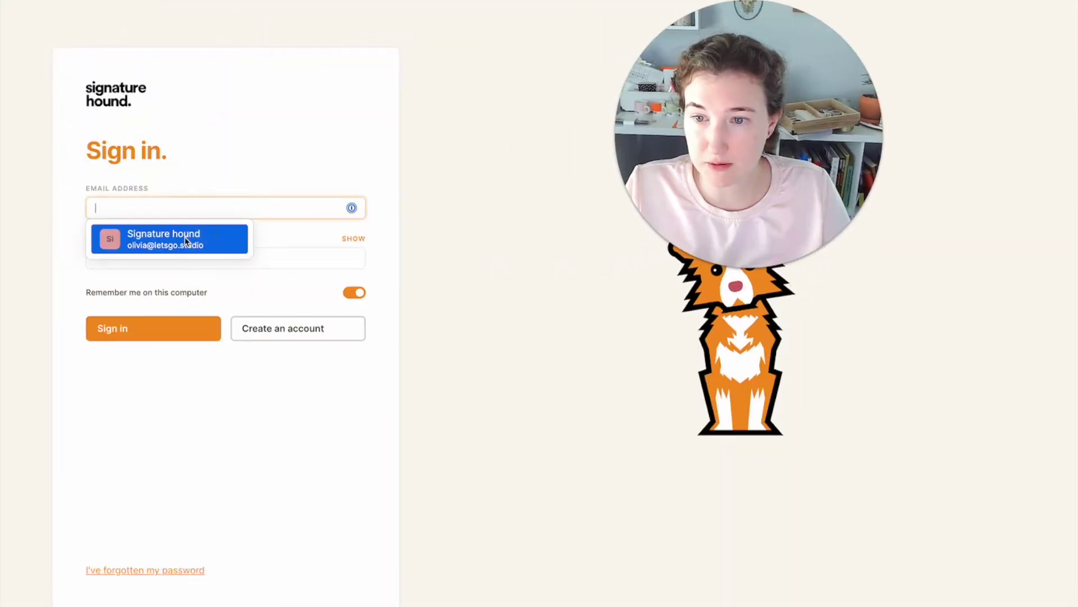
{"action": "left_click", "coordinate": [184, 237]}
{"action": "left_click", "coordinate": [176, 337]}
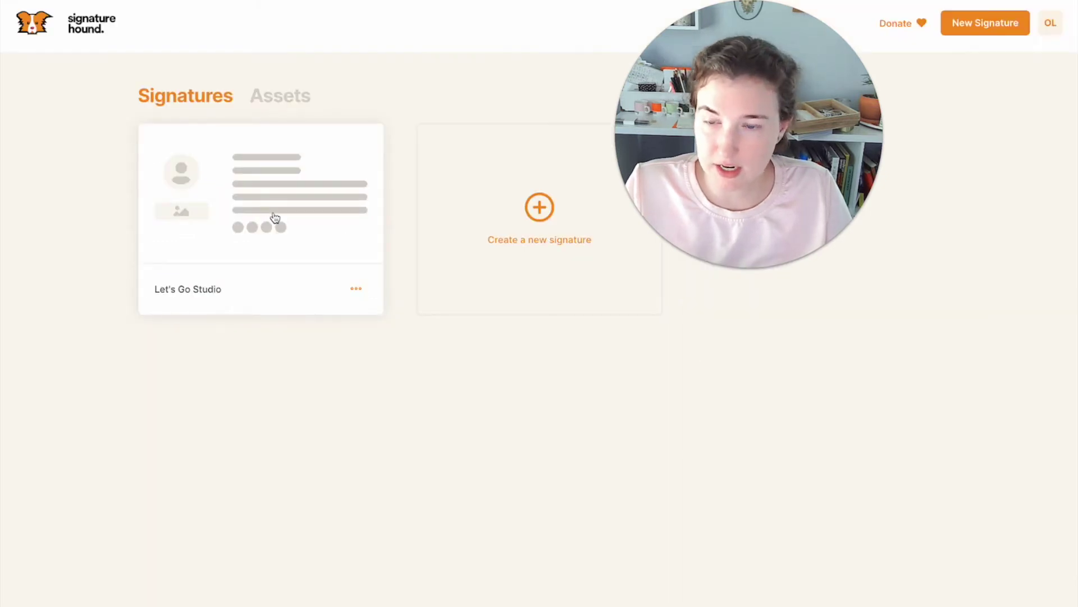
{"action": "left_click", "coordinate": [279, 250]}
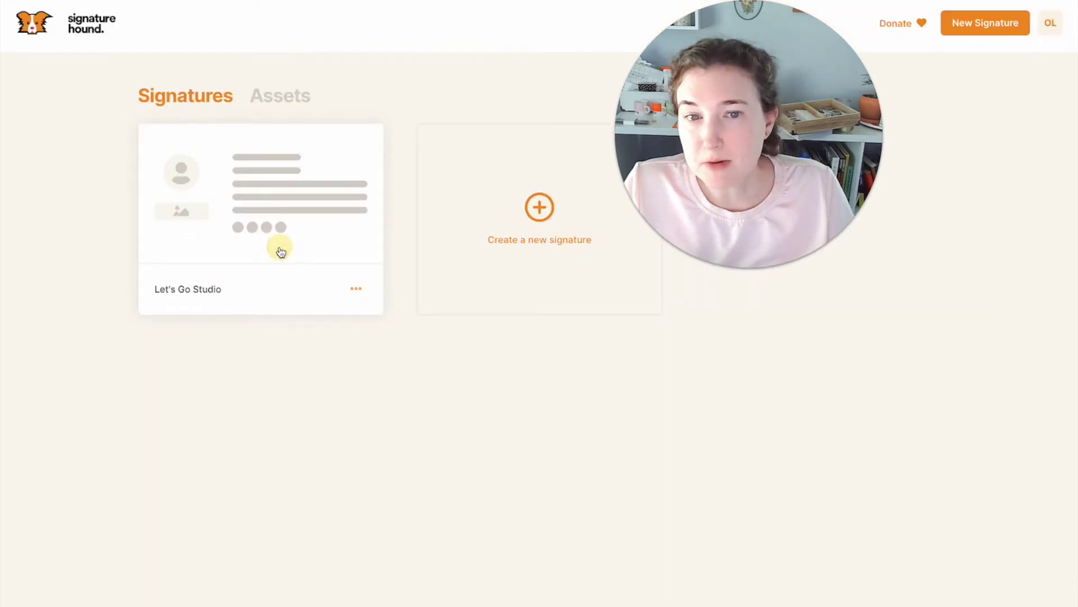
Review the Let's Go Studio preview, highlighting the name, contact details and profile photo
{"action": "left_click_drag", "start_coordinate": [665, 135], "coordinate": [823, 233]}
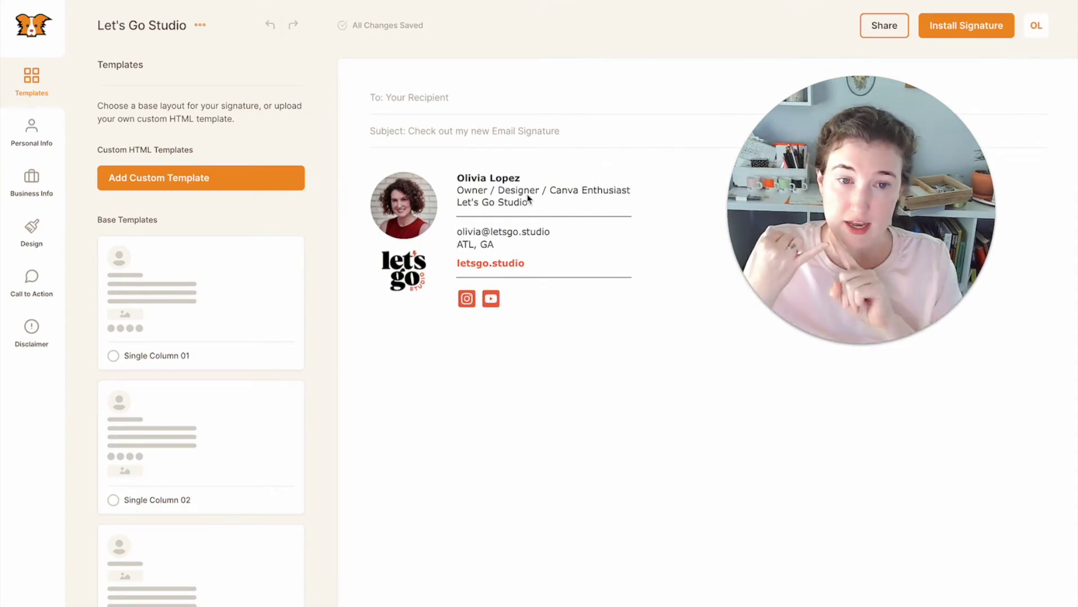
{"action": "mouse_move", "coordinate": [456, 176]}
{"action": "left_mouse_down"}
{"action": "mouse_move", "coordinate": [471, 177]}
{"action": "mouse_move", "coordinate": [536, 261]}
{"action": "left_mouse_up"}
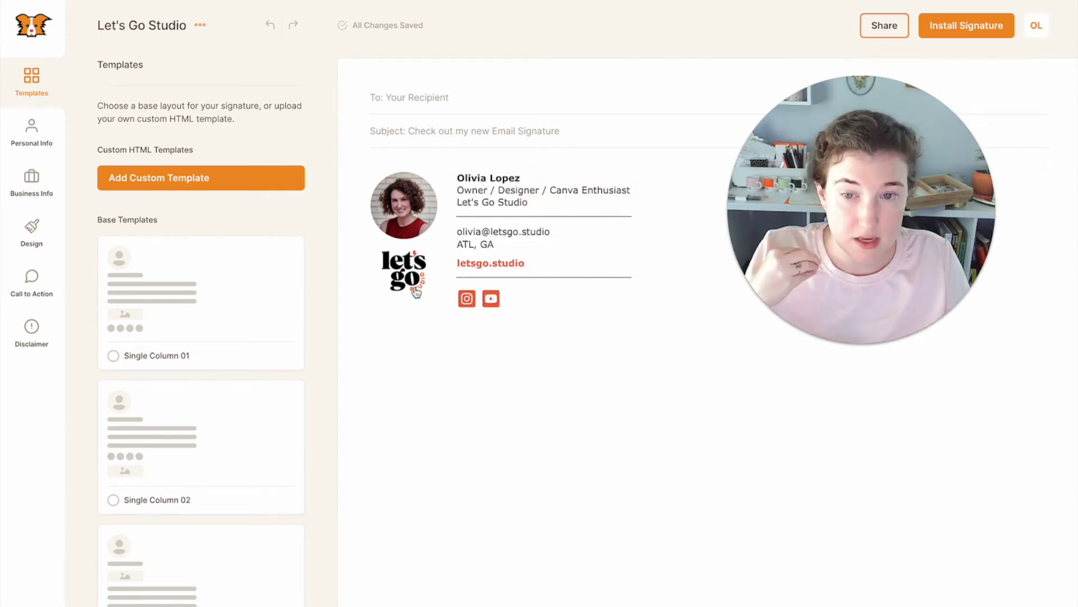
{"action": "left_click", "coordinate": [414, 225]}
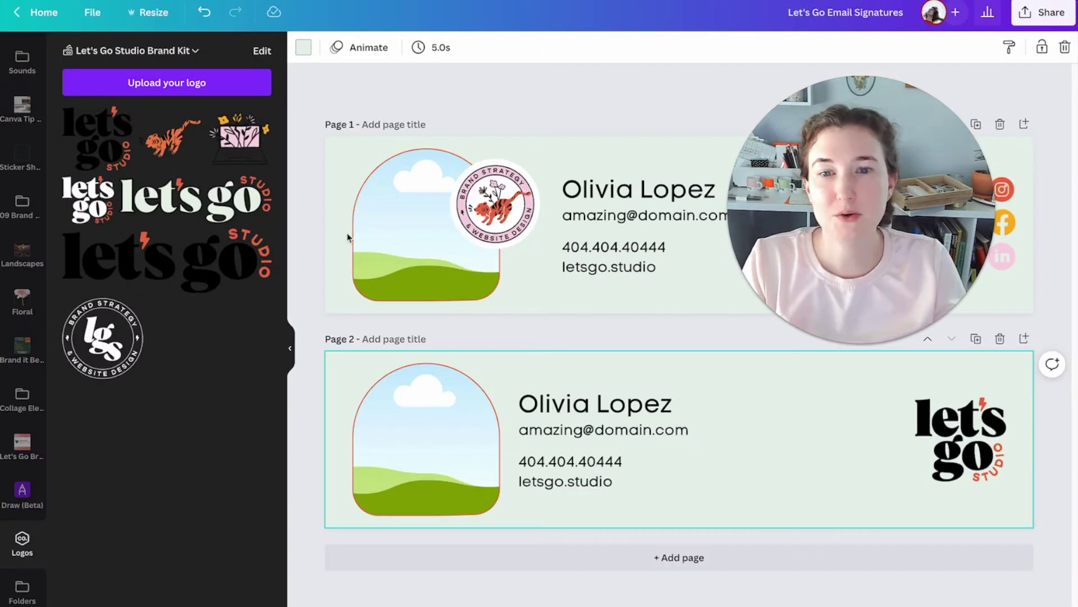
{"action": "left_click", "coordinate": [450, 107]}
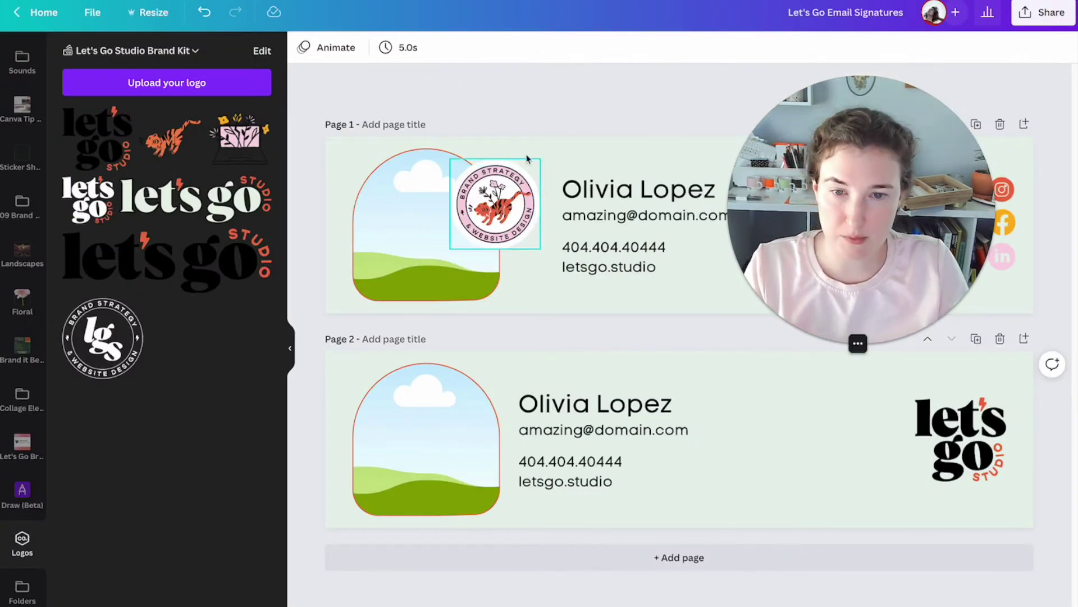
Search Canva's templates for 'email signature' and scroll the results
{"action": "left_click", "coordinate": [619, 97]}
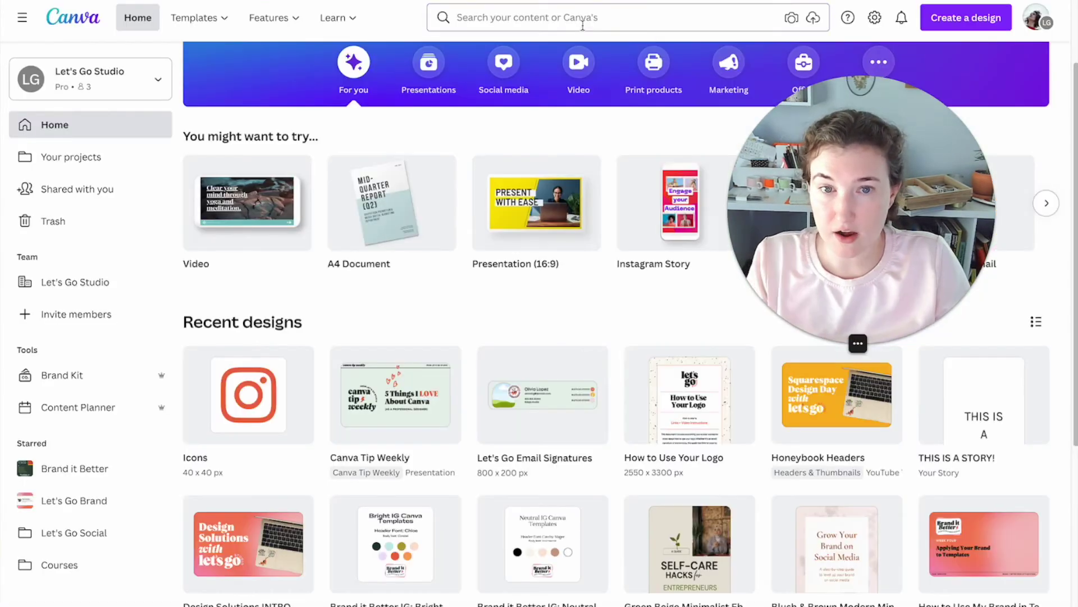
{"action": "left_click", "coordinate": [582, 21]}
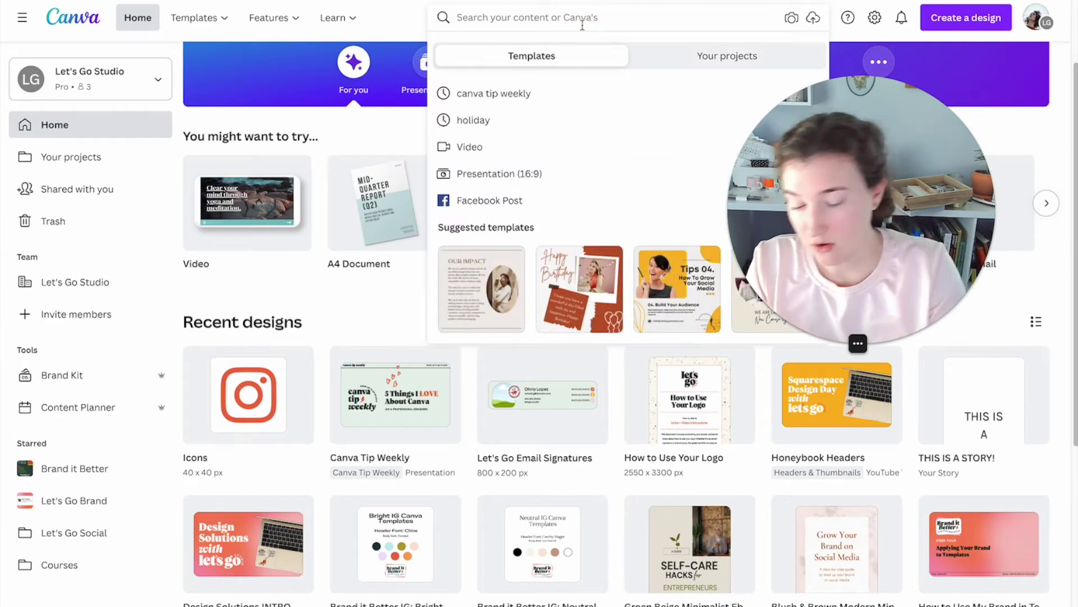
{"action": "type", "text": "email signature"}
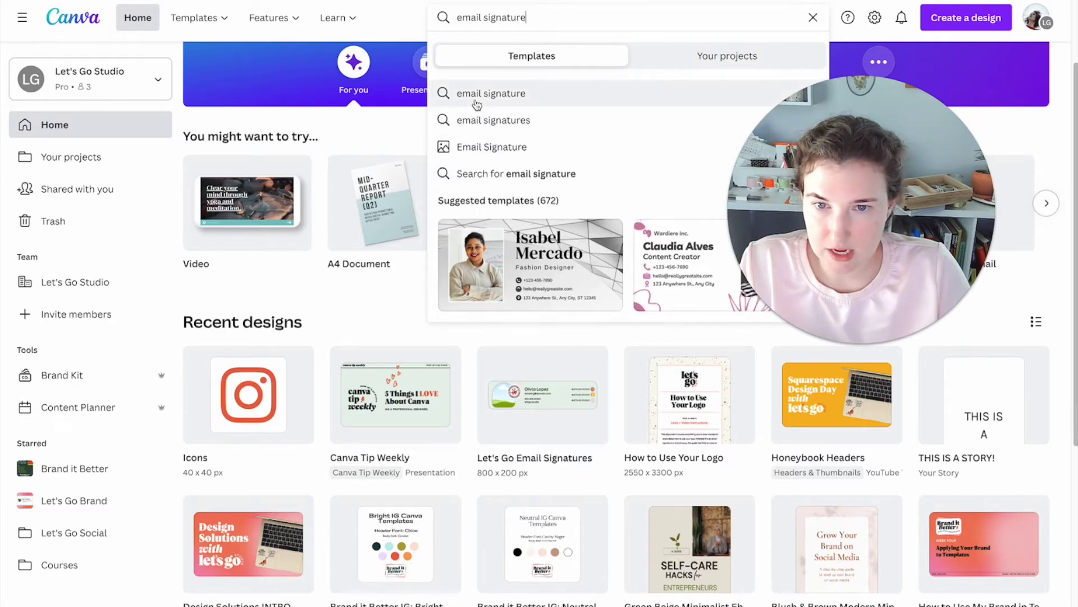
{"action": "key", "text": "Escape"}
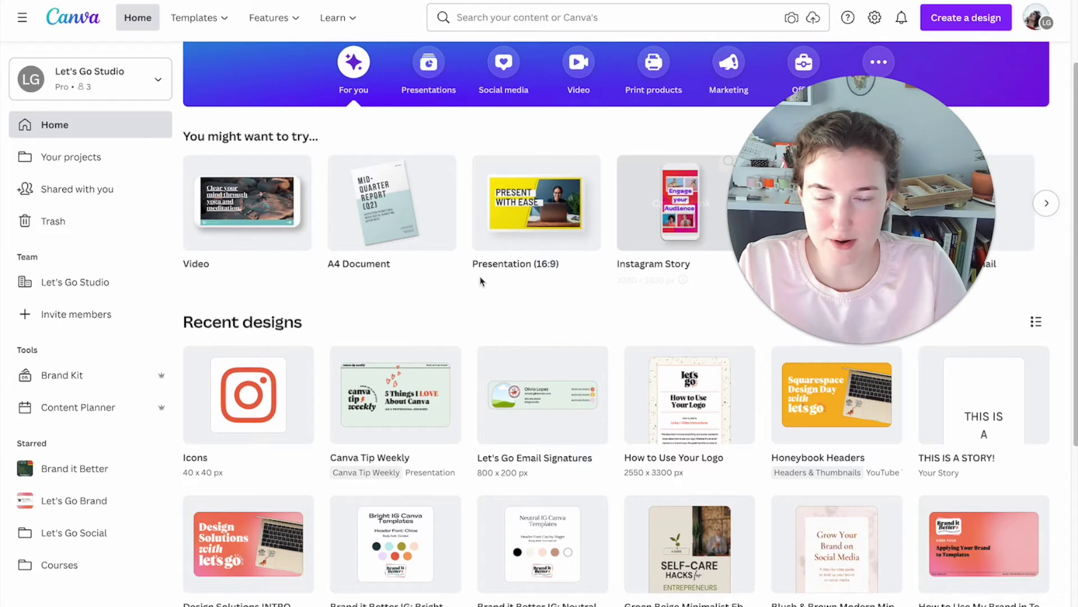
{"action": "scroll", "coordinate": [481, 306], "scroll_direction": "down", "scroll_amount": 1}
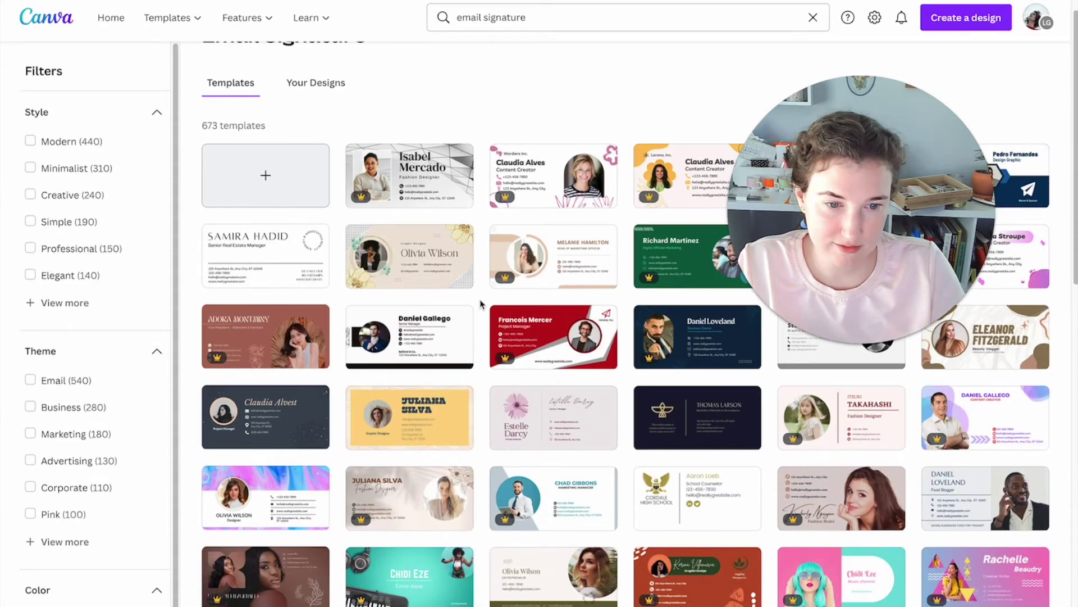
Open the Takahashi cream fashion designer template and select its background, address, email and phone text
{"action": "left_click", "coordinate": [824, 419]}
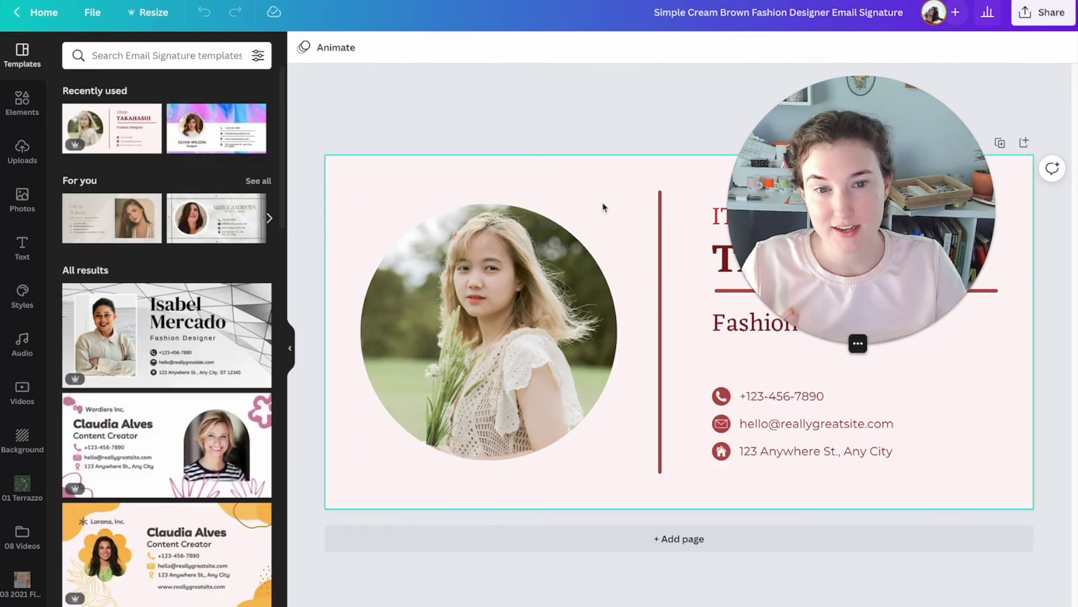
{"action": "left_click", "coordinate": [602, 206]}
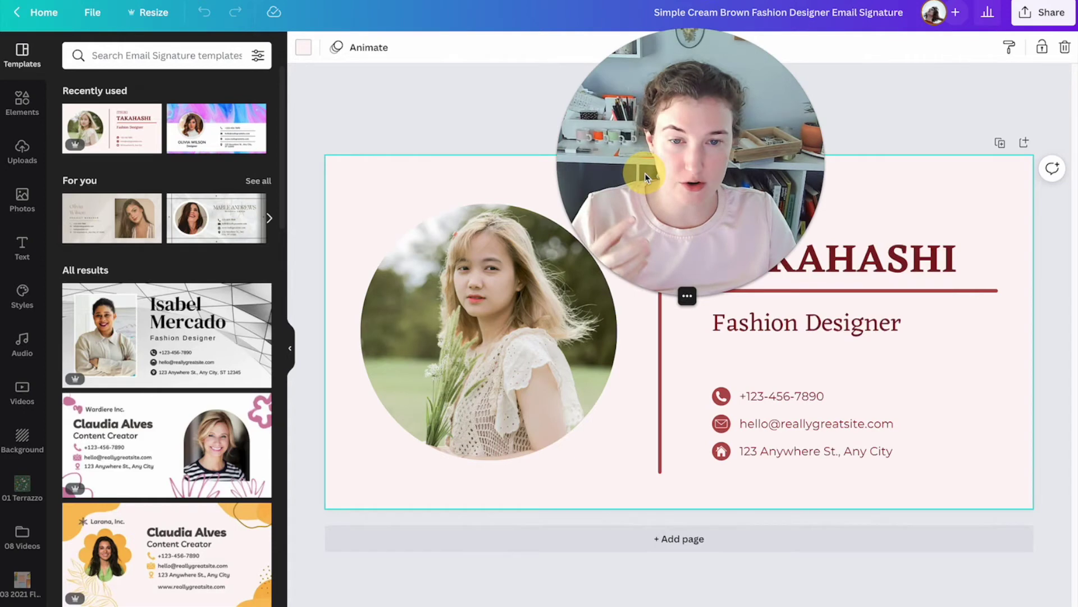
{"action": "left_click", "coordinate": [758, 452]}
{"action": "left_click", "coordinate": [755, 425]}
{"action": "left_click", "coordinate": [761, 398]}
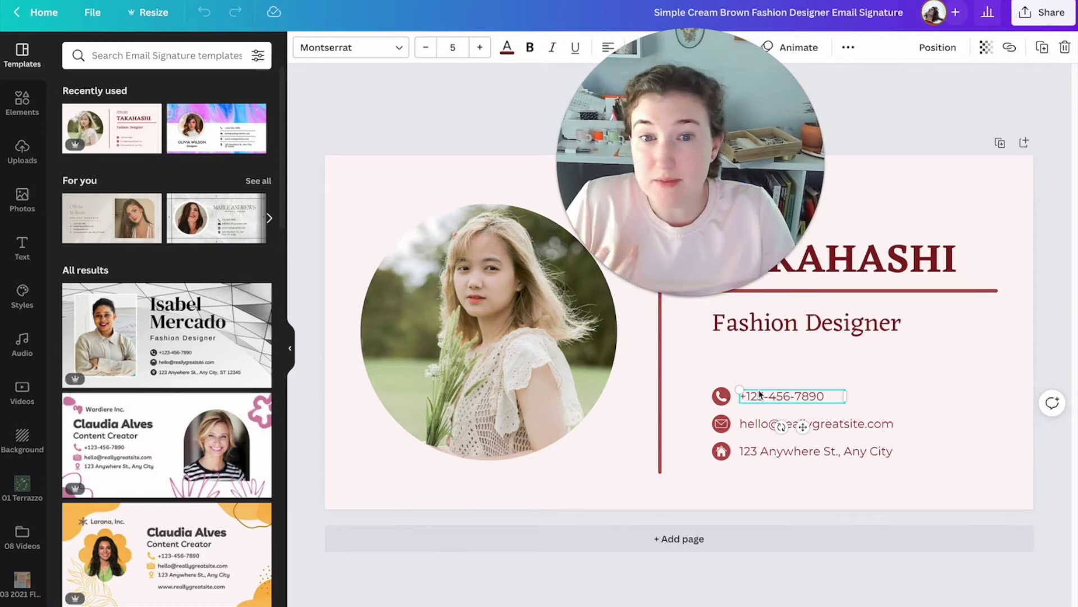
View the template's Share on social options, then return to the main share menu
{"action": "left_click", "coordinate": [1043, 12]}
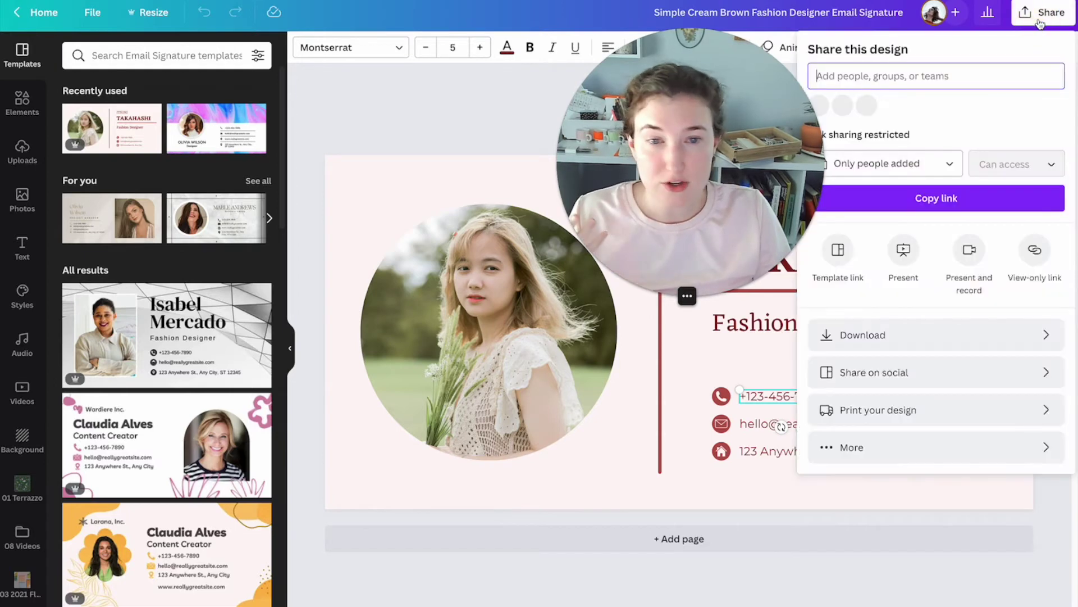
{"action": "left_click", "coordinate": [893, 372]}
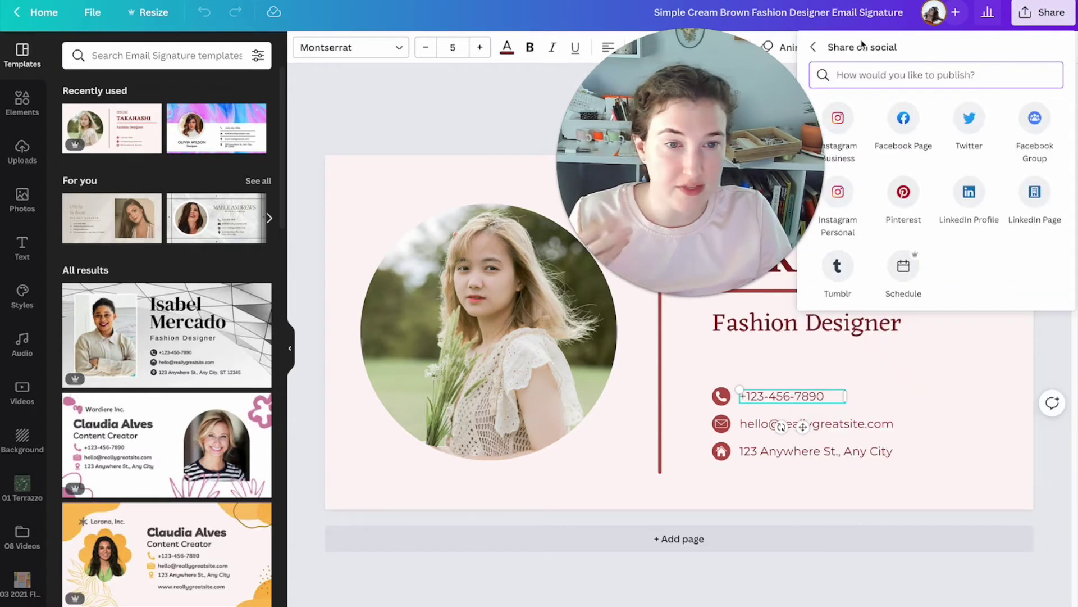
{"action": "left_click", "coordinate": [811, 48]}
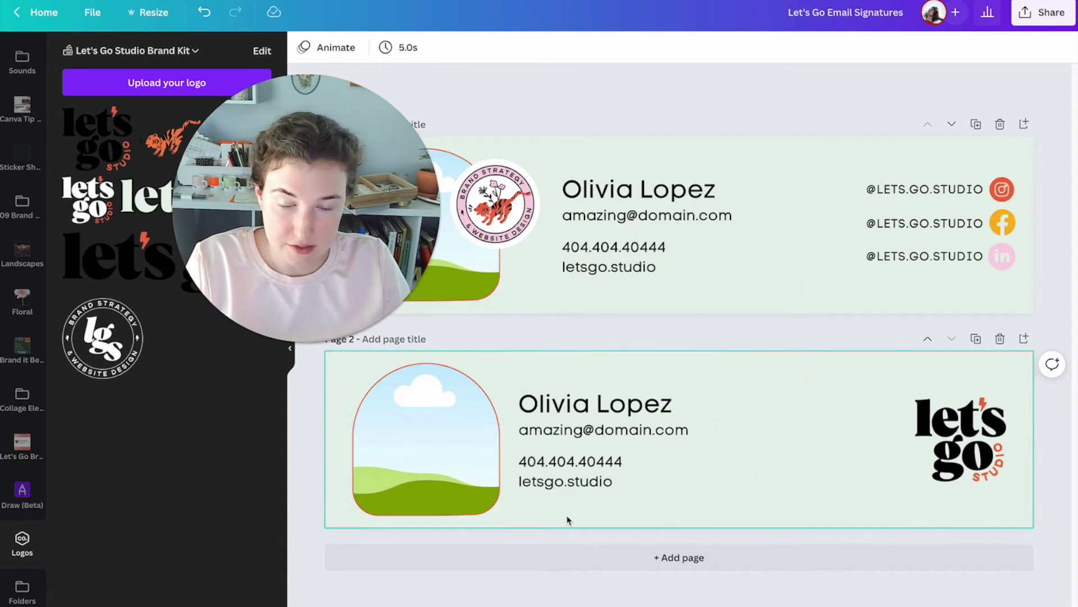
Select Page 2's arch frame, logo, background, name text and letsgo.studio text
{"action": "left_click", "coordinate": [433, 405]}
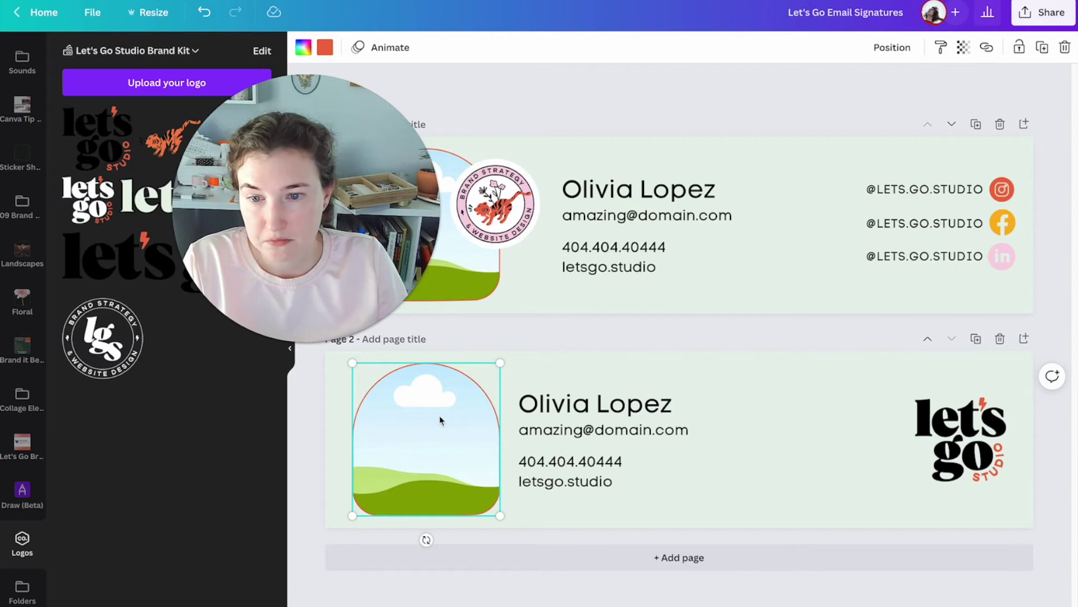
{"action": "left_click", "coordinate": [960, 438]}
{"action": "left_click", "coordinate": [797, 458]}
{"action": "left_click", "coordinate": [552, 389]}
{"action": "left_click", "coordinate": [571, 364]}
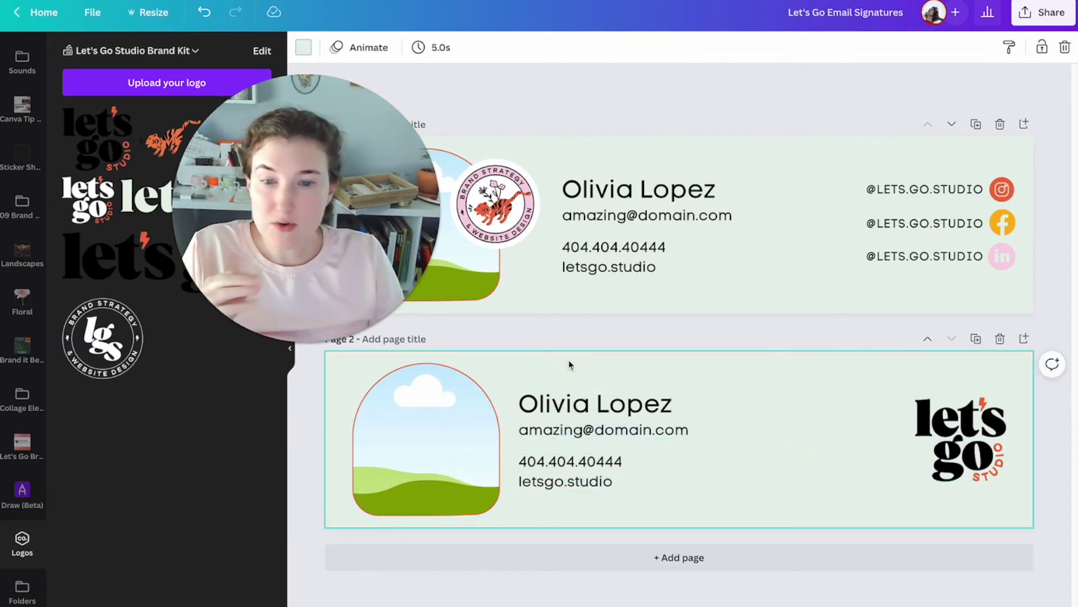
{"action": "left_click", "coordinate": [557, 481]}
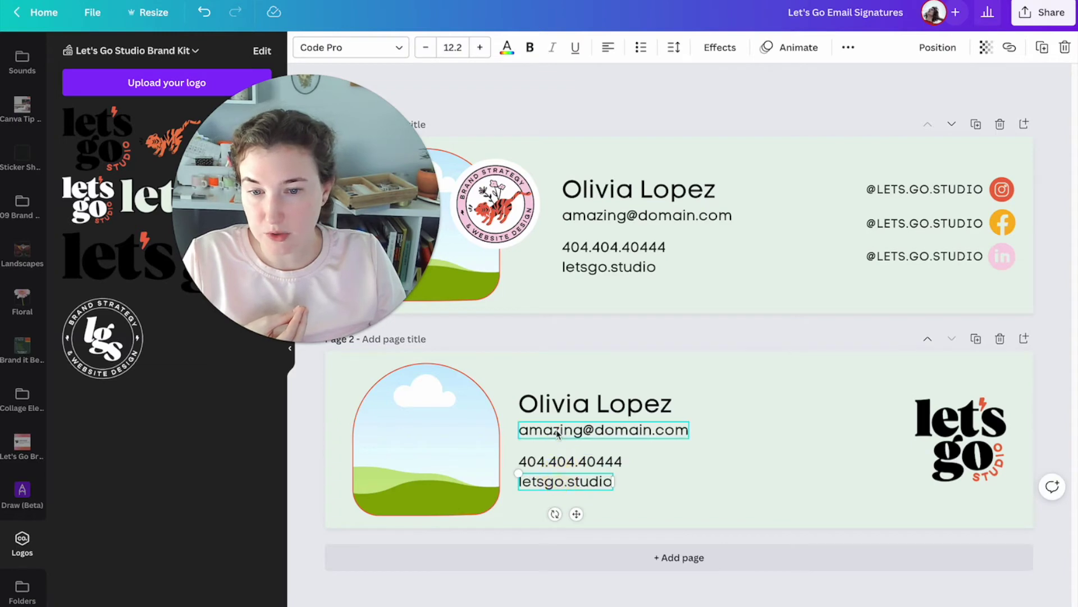
{"action": "left_click", "coordinate": [554, 382]}
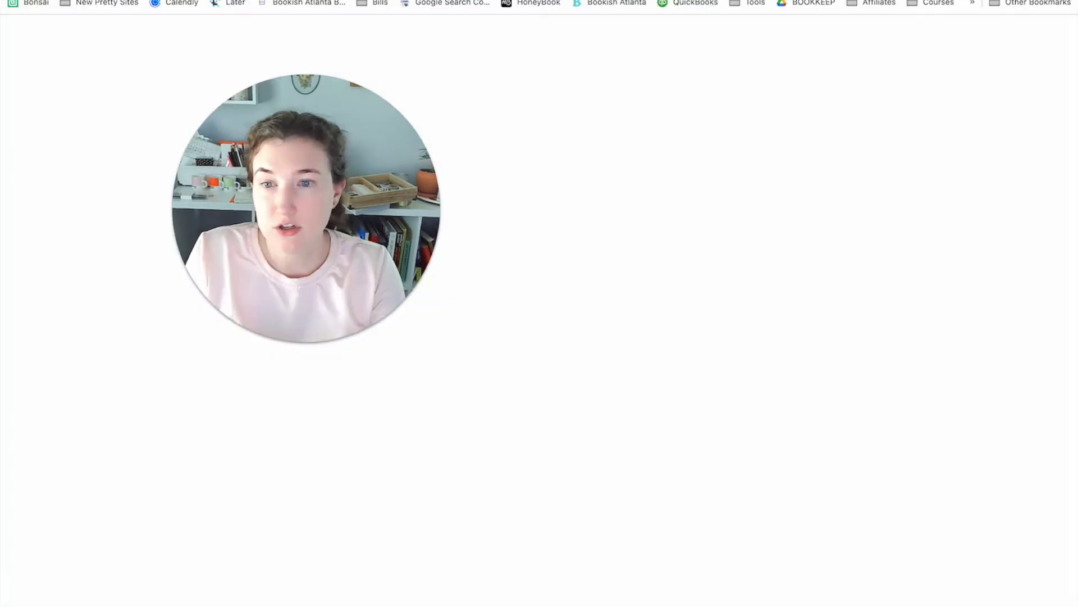
Load gmail.com and open the full settings page from quick settings
{"action": "type", "text": "gmail"}
{"action": "key", "text": "Return"}
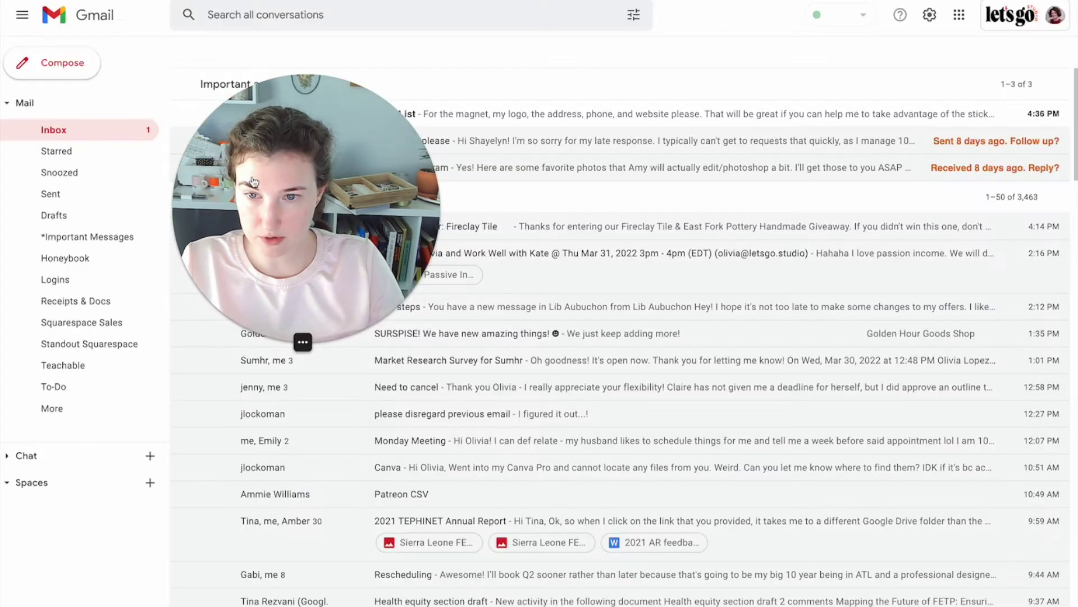
{"action": "left_click", "coordinate": [1018, 8]}
{"action": "left_click", "coordinate": [934, 20]}
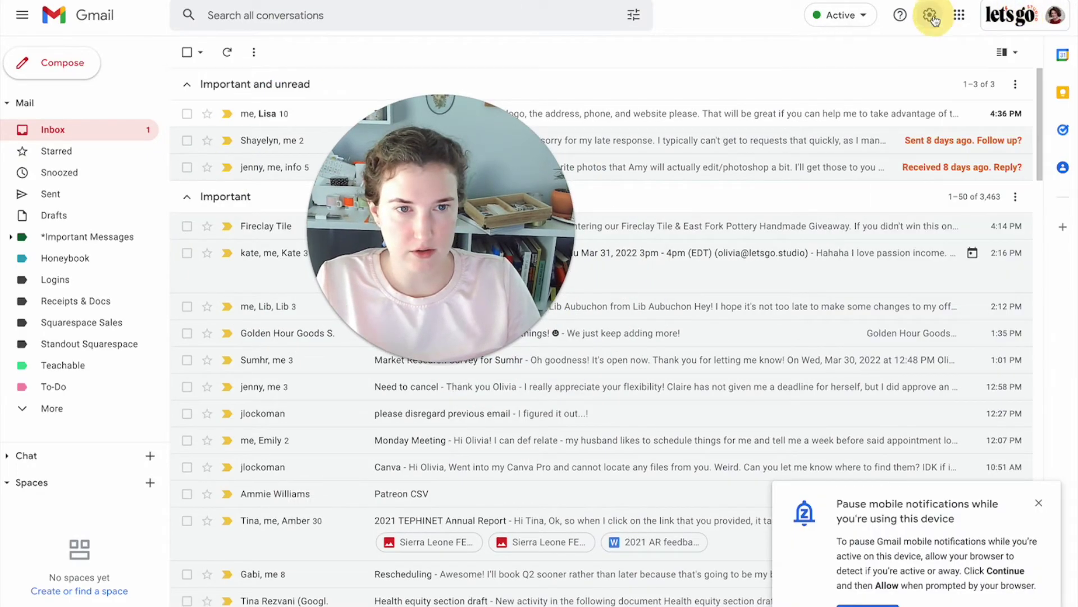
{"action": "left_click", "coordinate": [893, 83]}
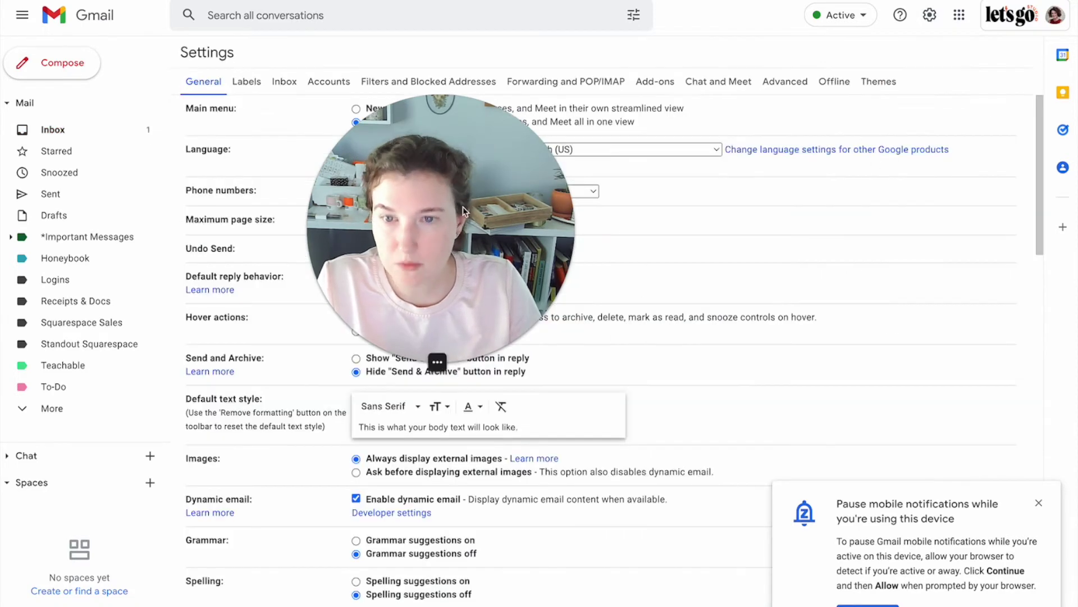
Scroll to the Signature section and start creating a new signature
{"action": "left_click_drag", "start_coordinate": [464, 211], "coordinate": [876, 190]}
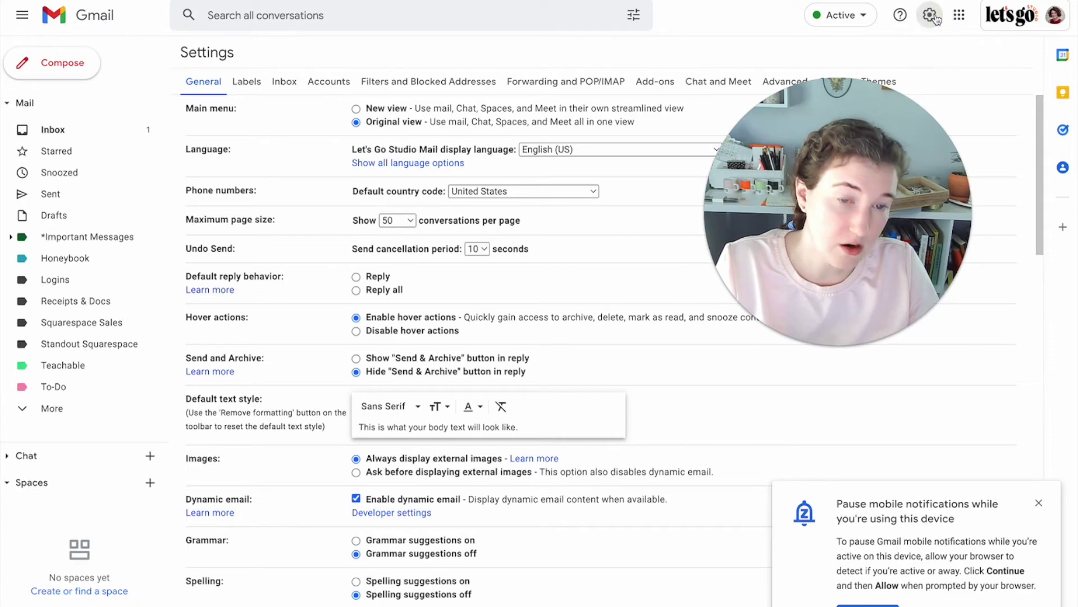
{"action": "scroll", "coordinate": [562, 264], "scroll_direction": "down", "scroll_amount": 15}
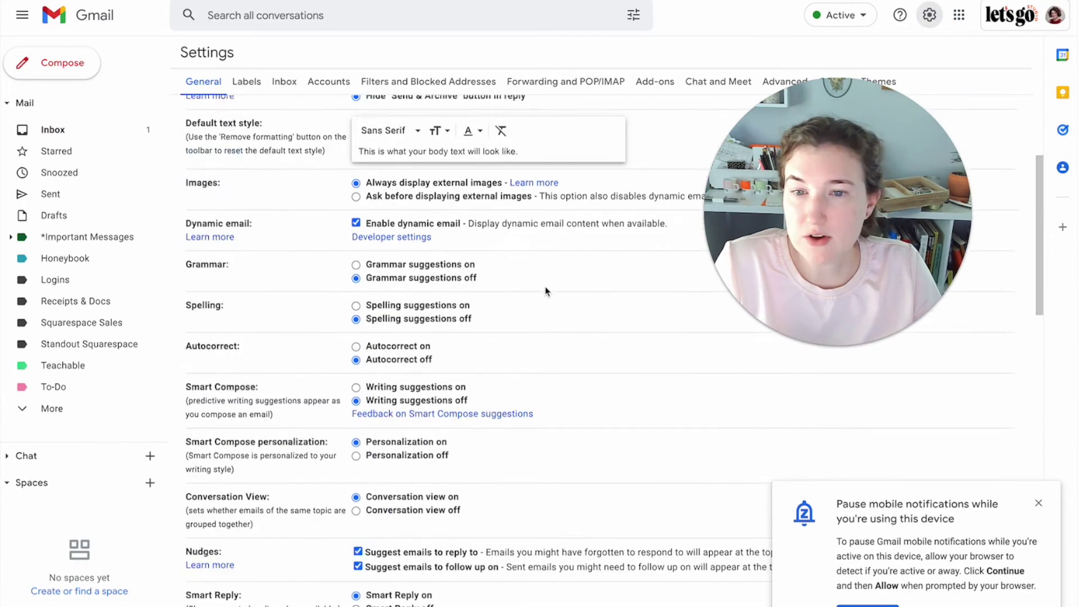
{"action": "scroll", "coordinate": [546, 288], "scroll_direction": "down", "scroll_amount": 1}
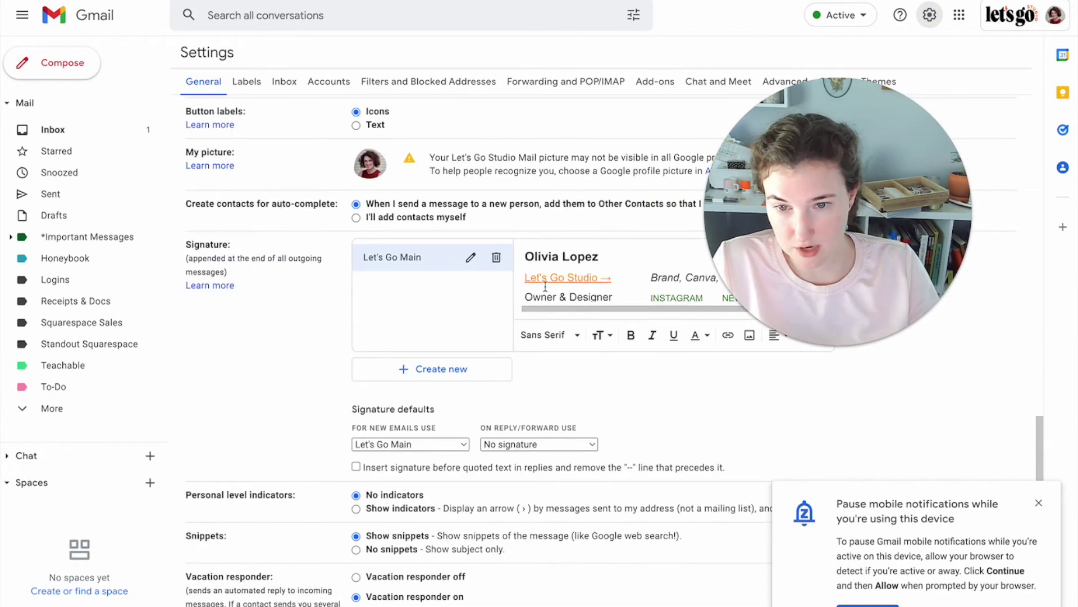
{"action": "scroll", "coordinate": [545, 286], "scroll_direction": "up", "scroll_amount": 1}
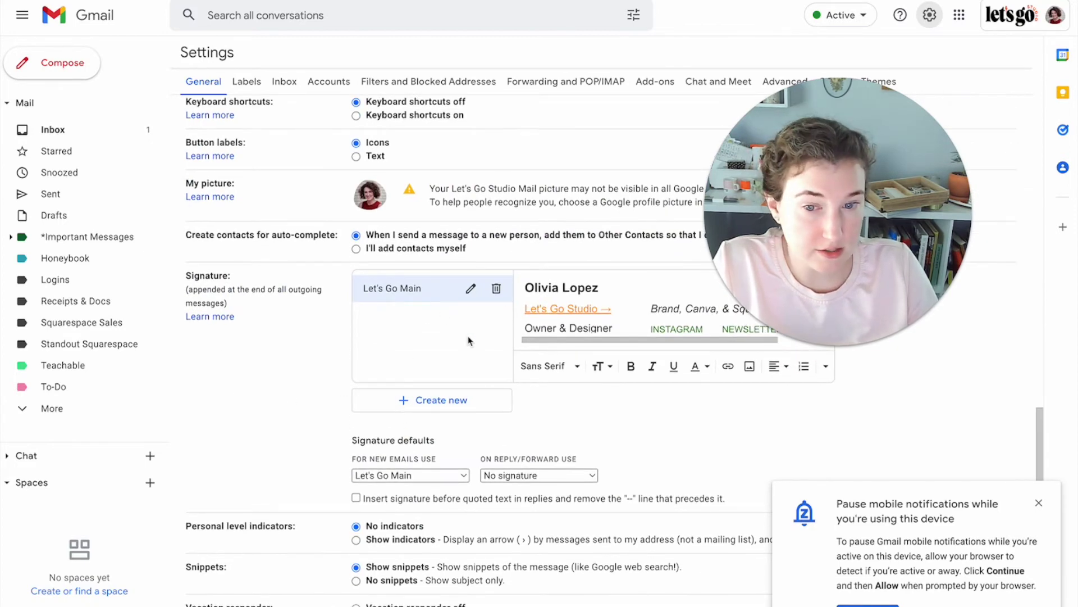
{"action": "left_click", "coordinate": [462, 398]}
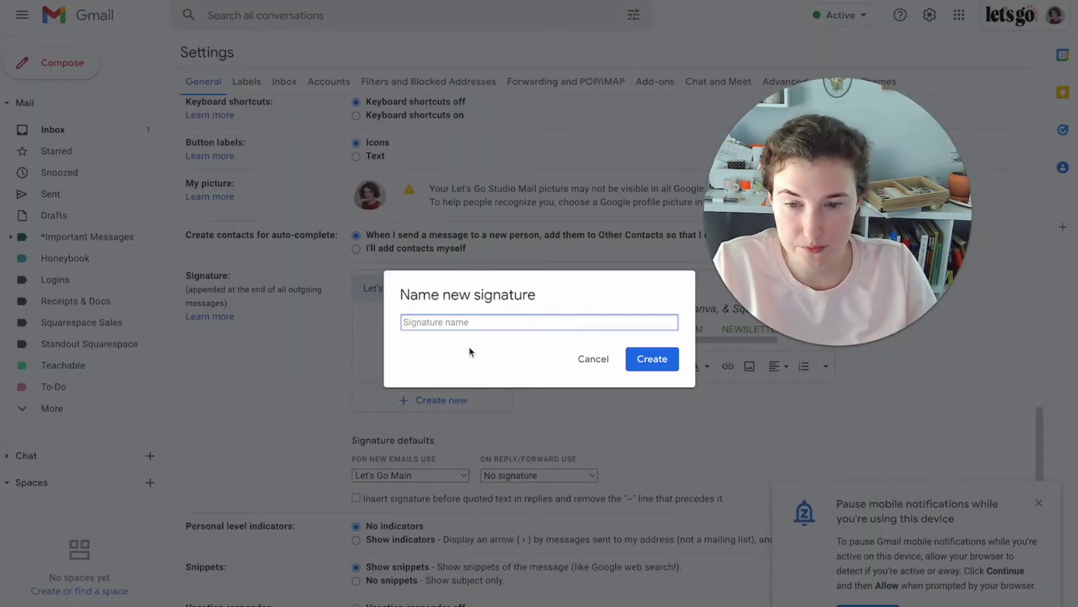
Create the new signature named CANVA DEMO and dismiss the mobile notifications popup
{"action": "type", "text": "CANVA DEMO"}
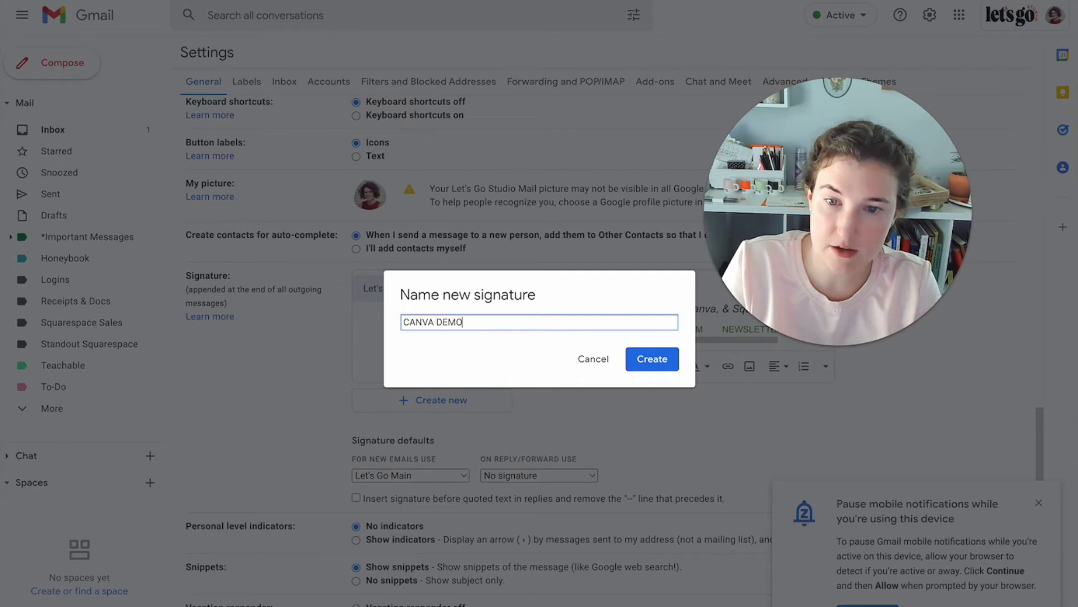
{"action": "left_click", "coordinate": [652, 358]}
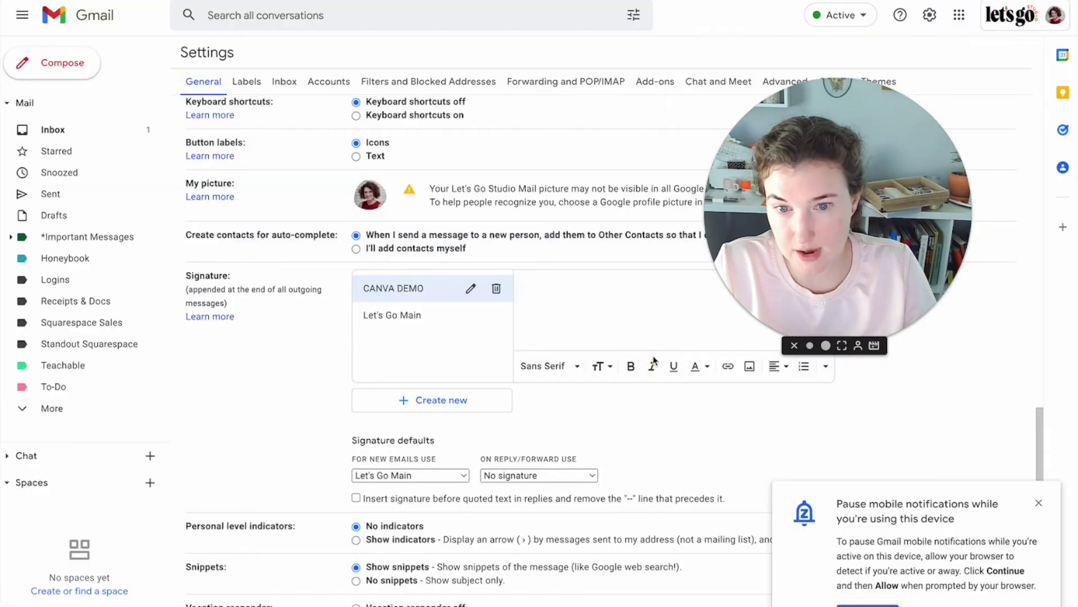
{"action": "left_click_drag", "start_coordinate": [741, 264], "coordinate": [319, 232]}
{"action": "left_click", "coordinate": [534, 315]}
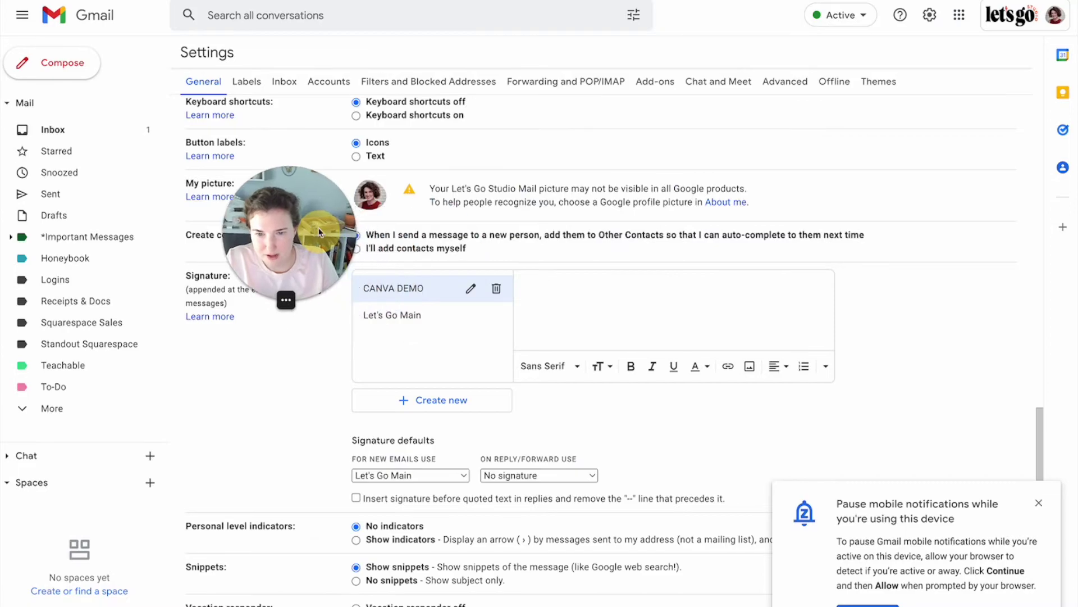
{"action": "left_click", "coordinate": [468, 289]}
{"action": "left_click", "coordinate": [592, 359]}
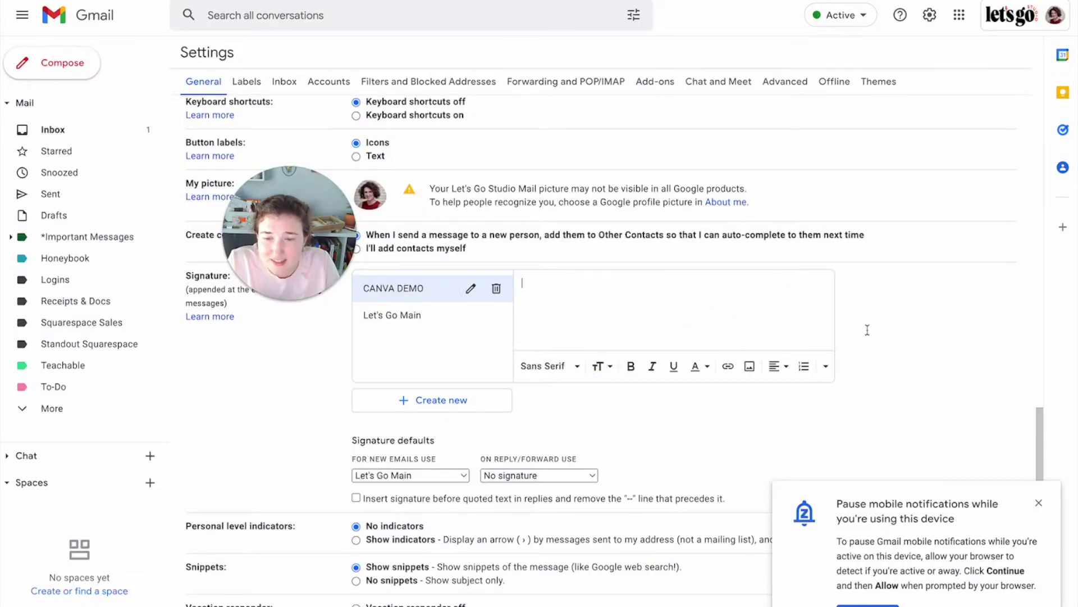
{"action": "left_click", "coordinate": [1038, 501]}
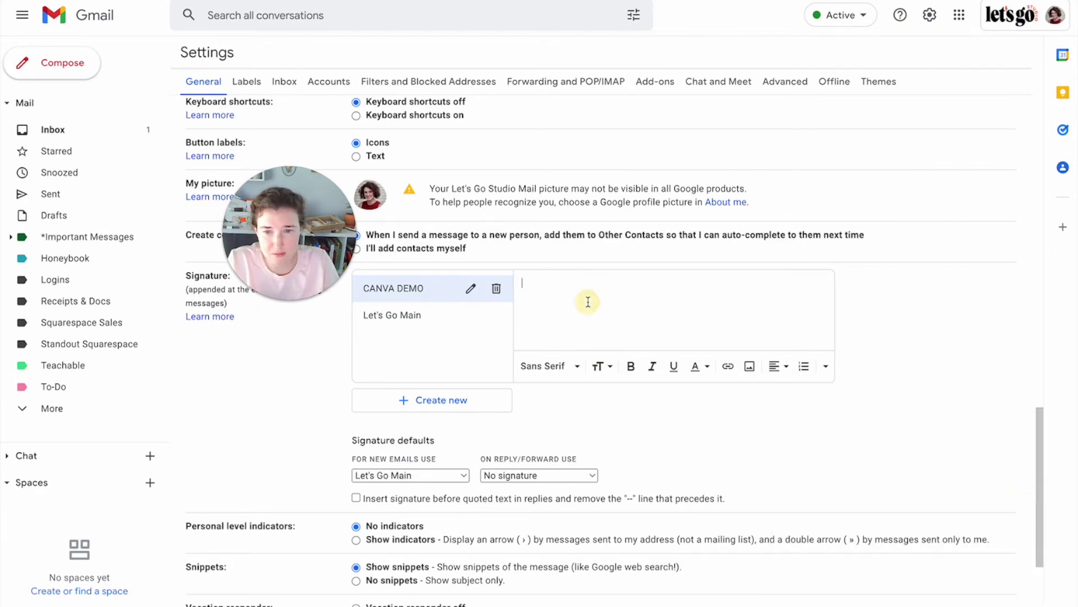
Upload Let's Go Email Signatures.png from the Desktop into the CANVA DEMO signature
{"action": "left_click", "coordinate": [660, 304]}
{"action": "left_click", "coordinate": [750, 366]}
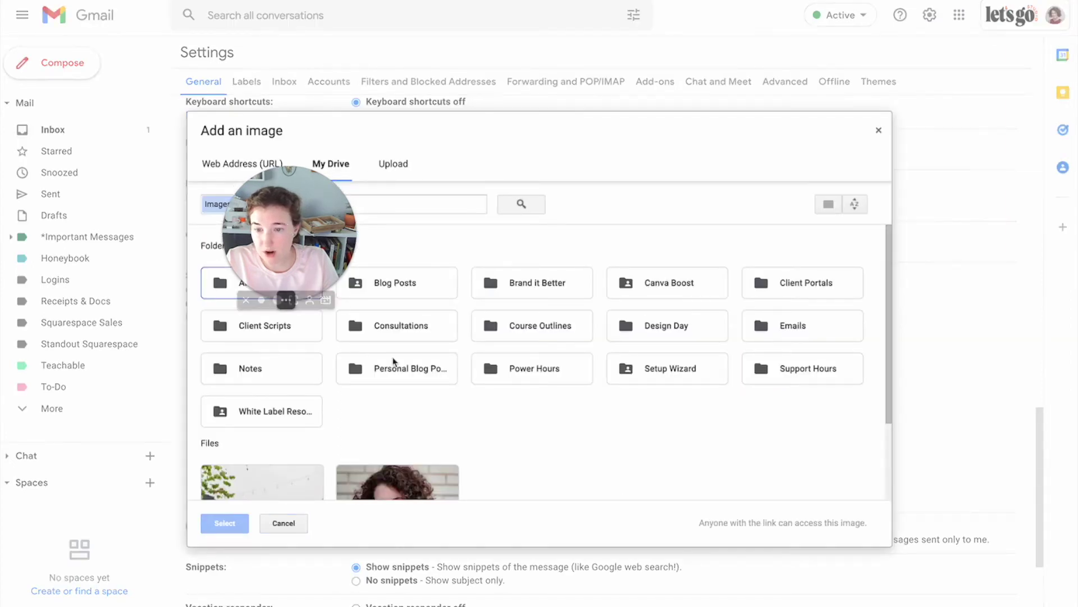
{"action": "scroll", "coordinate": [416, 380], "scroll_direction": "down", "scroll_amount": 3}
{"action": "scroll", "coordinate": [312, 299], "scroll_direction": "up", "scroll_amount": 3}
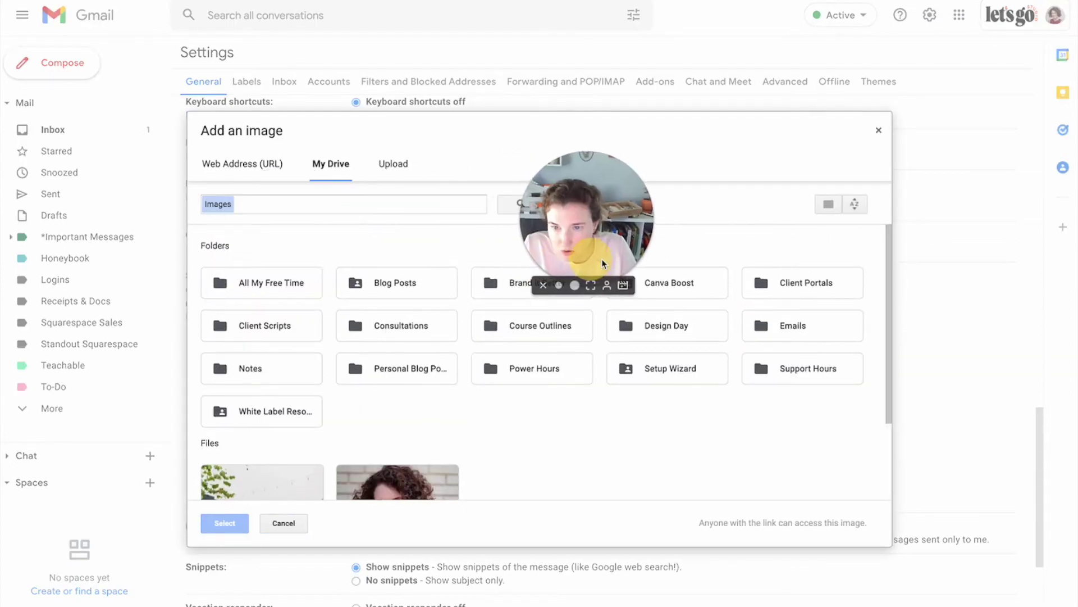
{"action": "left_click", "coordinate": [397, 171]}
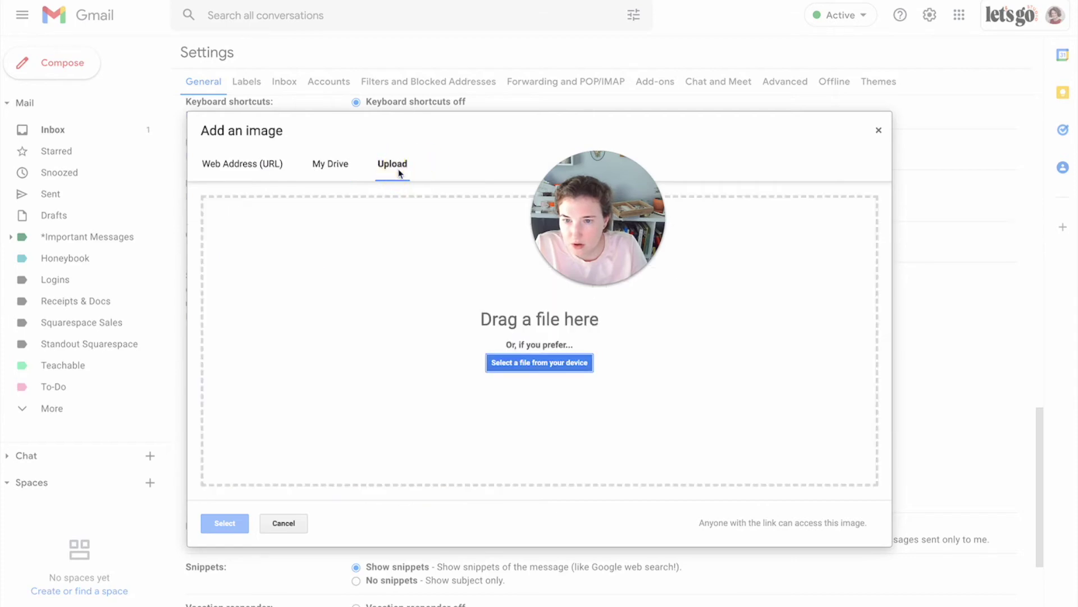
{"action": "left_click", "coordinate": [543, 361]}
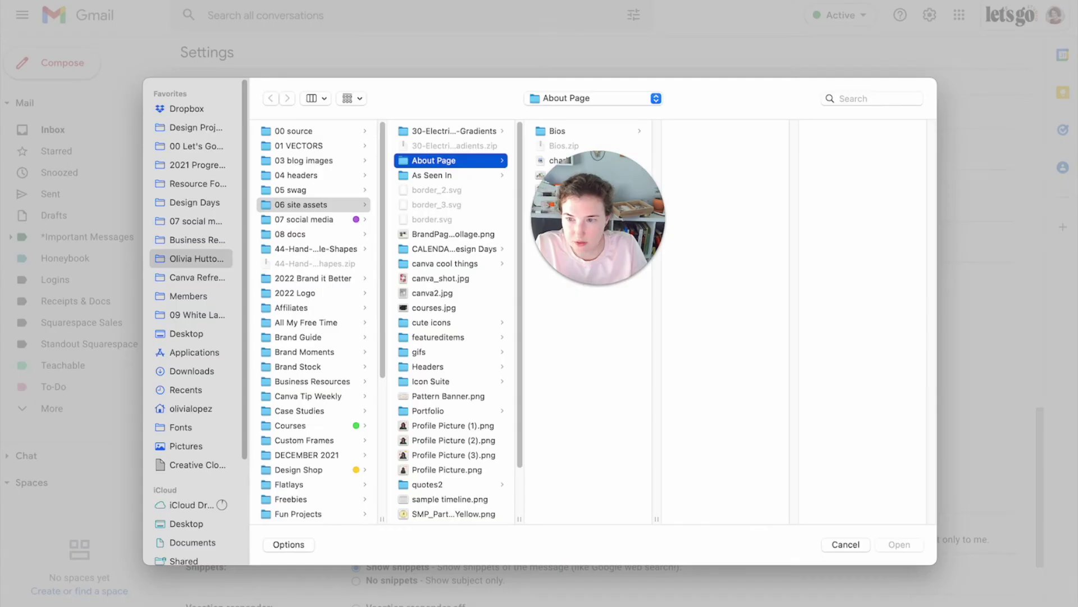
{"action": "left_click", "coordinate": [186, 333]}
{"action": "left_click", "coordinate": [381, 185]}
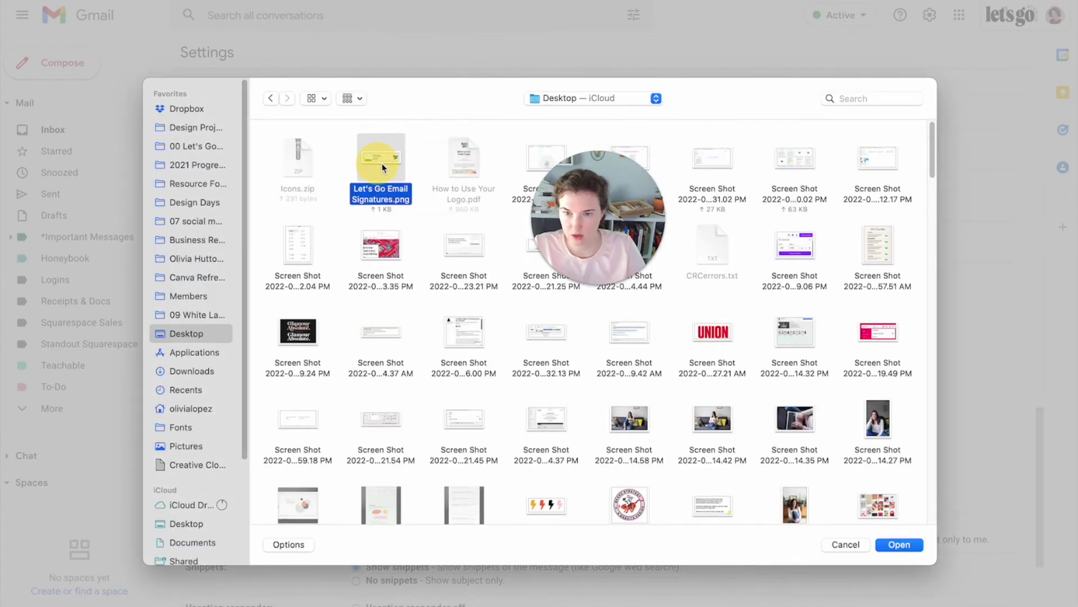
{"action": "left_click", "coordinate": [899, 544]}
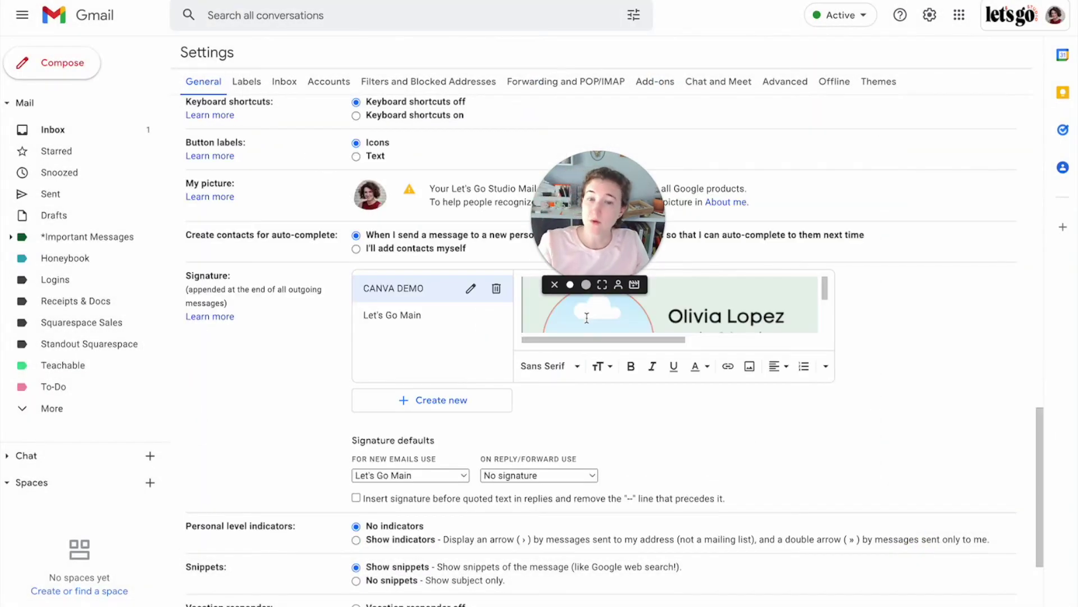
{"action": "left_click", "coordinate": [600, 319]}
Resize the signature image to Large
{"action": "scroll", "coordinate": [705, 318], "scroll_direction": "down", "scroll_amount": 3}
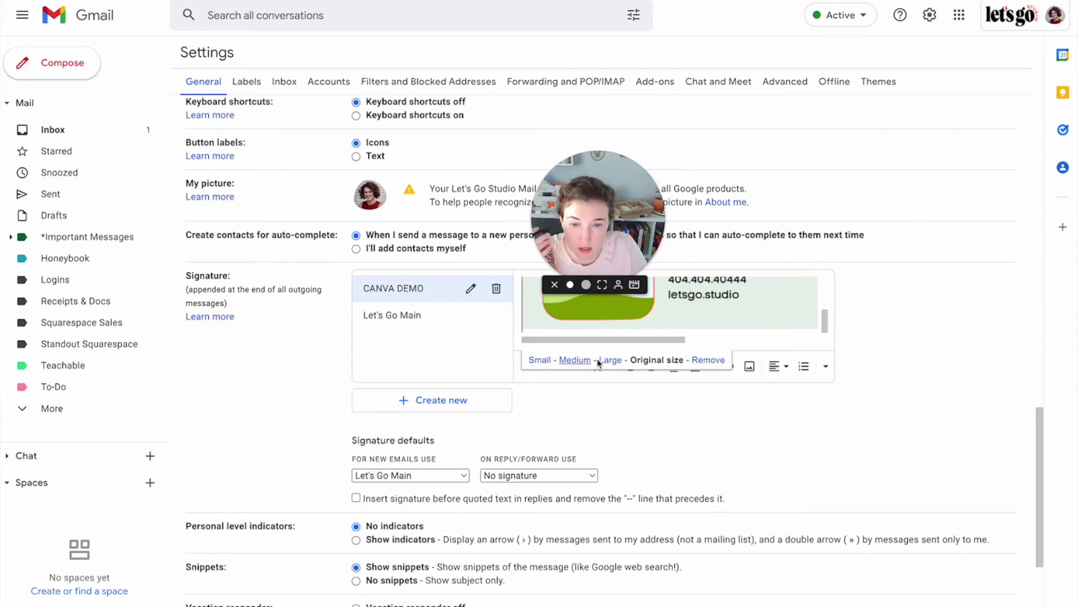
{"action": "left_click", "coordinate": [582, 362]}
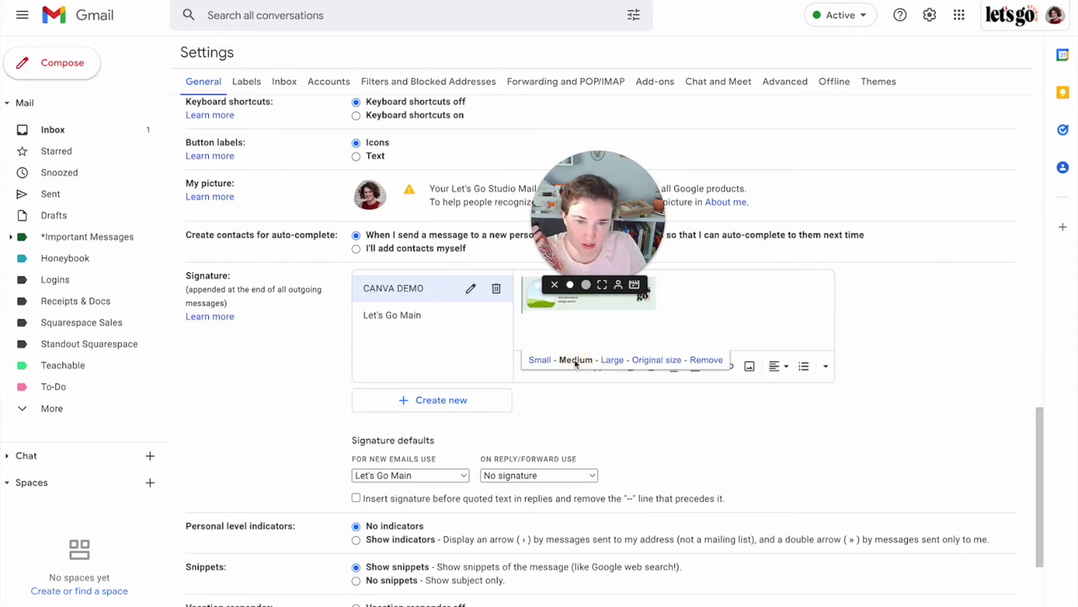
{"action": "left_click", "coordinate": [612, 362]}
{"action": "mouse_move", "coordinate": [841, 394]}
{"action": "left_mouse_down"}
{"action": "mouse_move", "coordinate": [898, 445]}
{"action": "mouse_move", "coordinate": [860, 435]}
{"action": "left_mouse_up"}
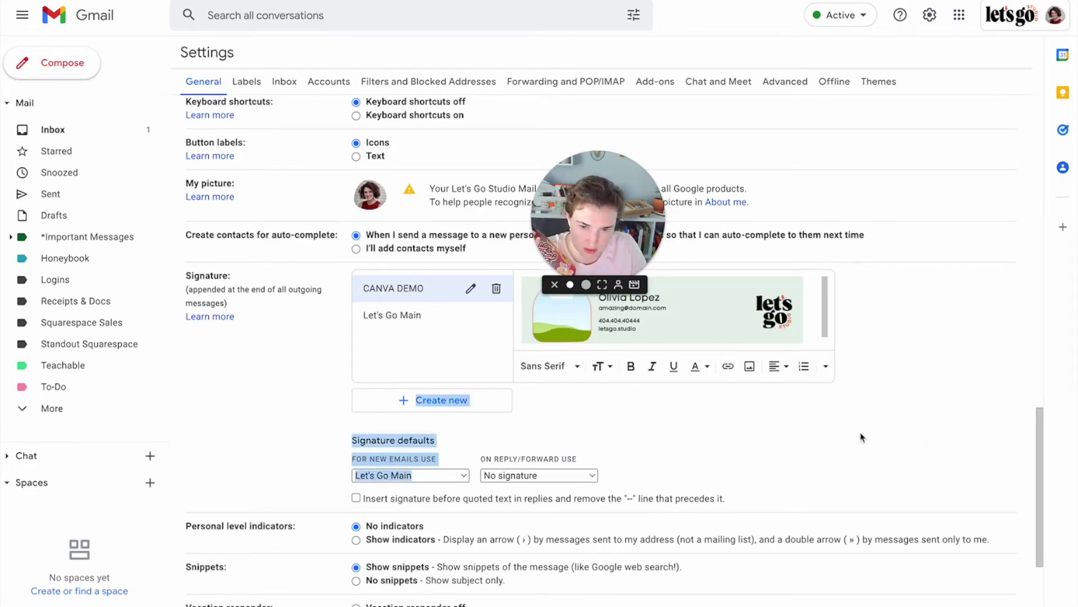
{"action": "left_click", "coordinate": [859, 435]}
{"action": "left_click", "coordinate": [682, 315]}
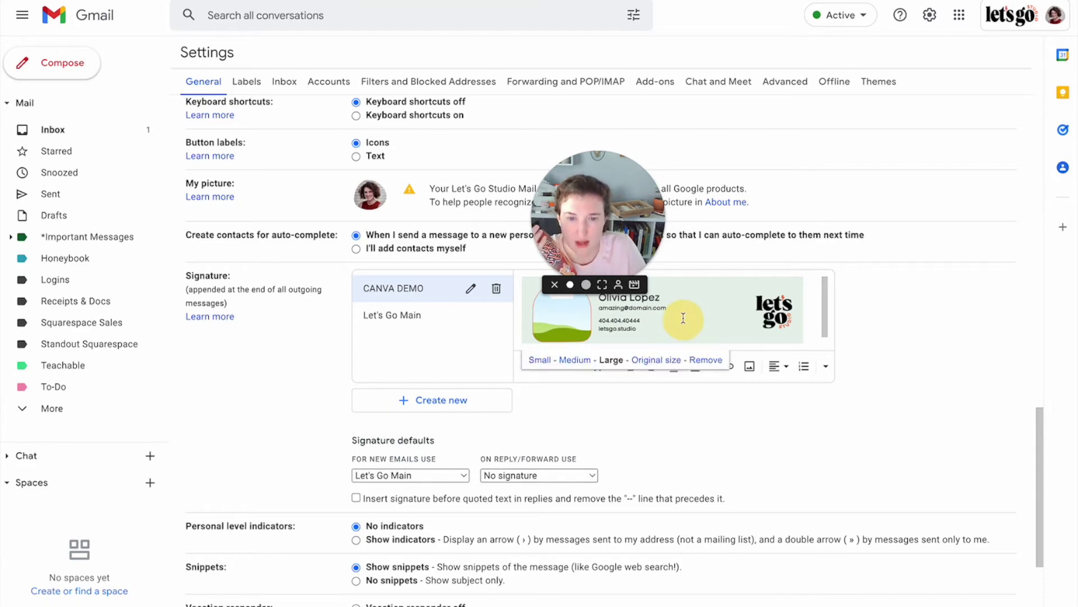
Link the signature image to letsgo.studio and add an empty line below it
{"action": "scroll", "coordinate": [681, 315], "scroll_direction": "up", "scroll_amount": 3}
{"action": "left_click", "coordinate": [693, 437]}
{"action": "left_click", "coordinate": [615, 431]}
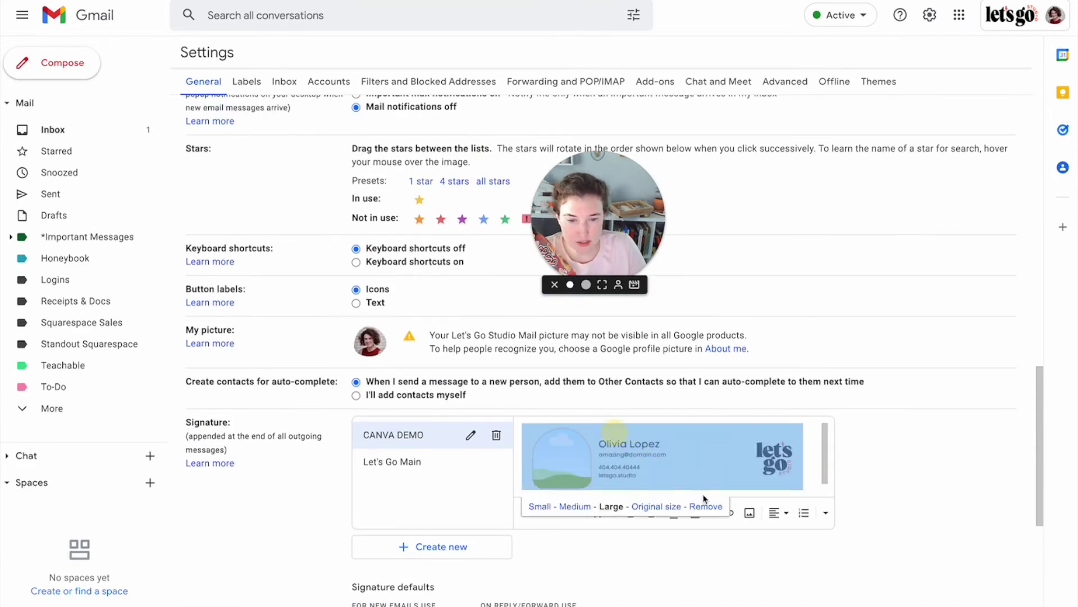
{"action": "left_click", "coordinate": [731, 518]}
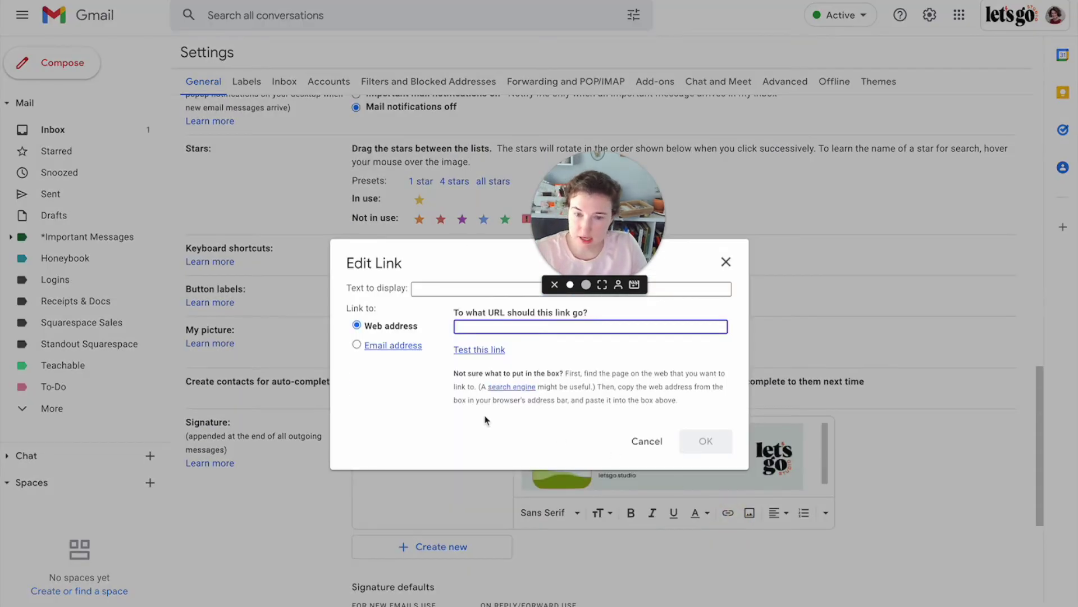
{"action": "type", "text": "letsgo.studio"}
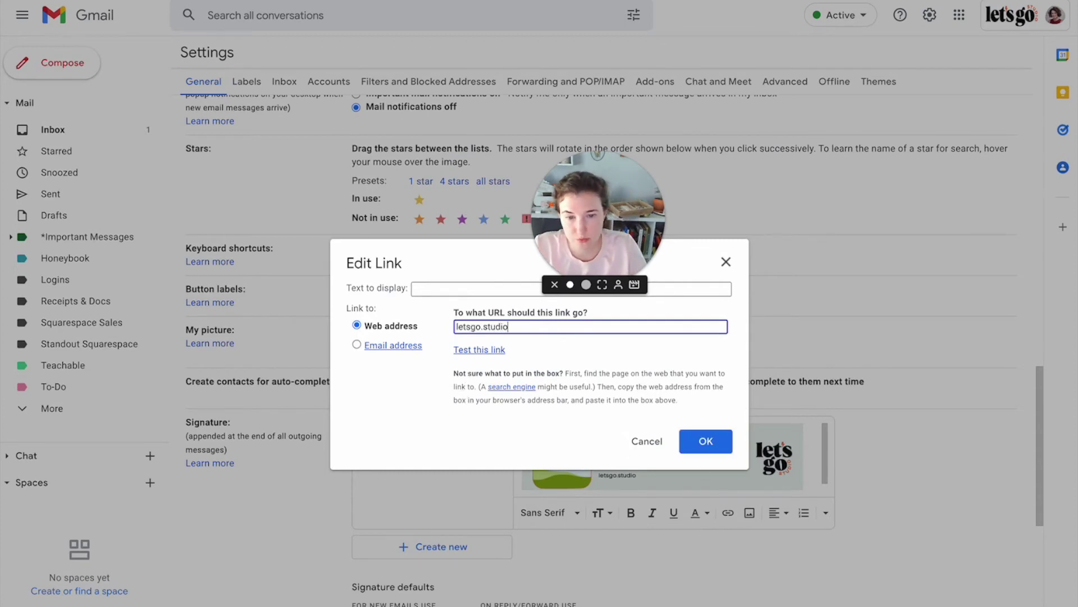
{"action": "left_click", "coordinate": [706, 441]}
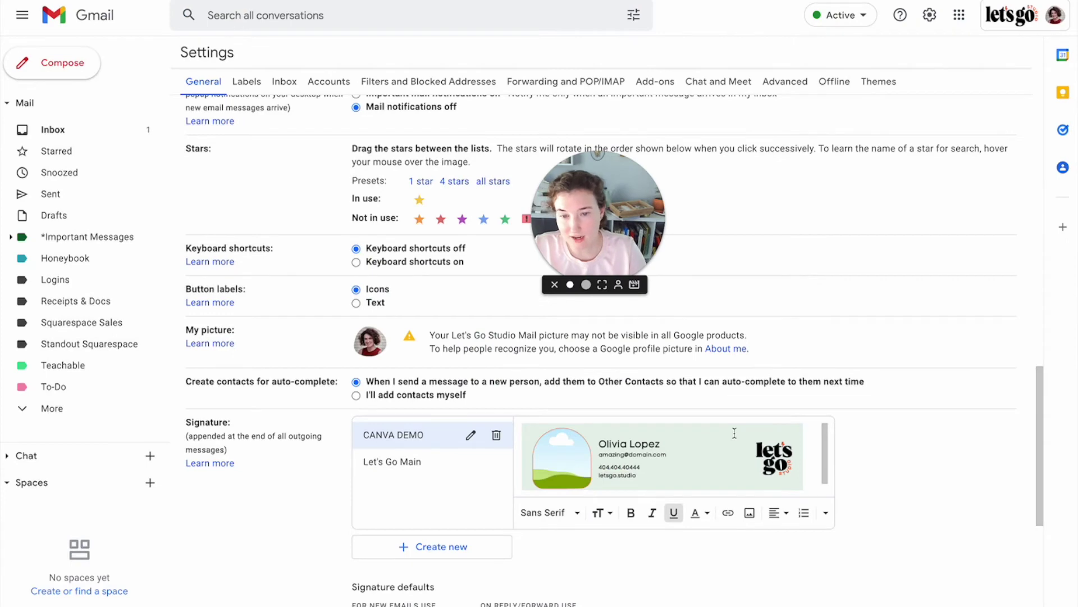
{"action": "key", "text": "Return"}
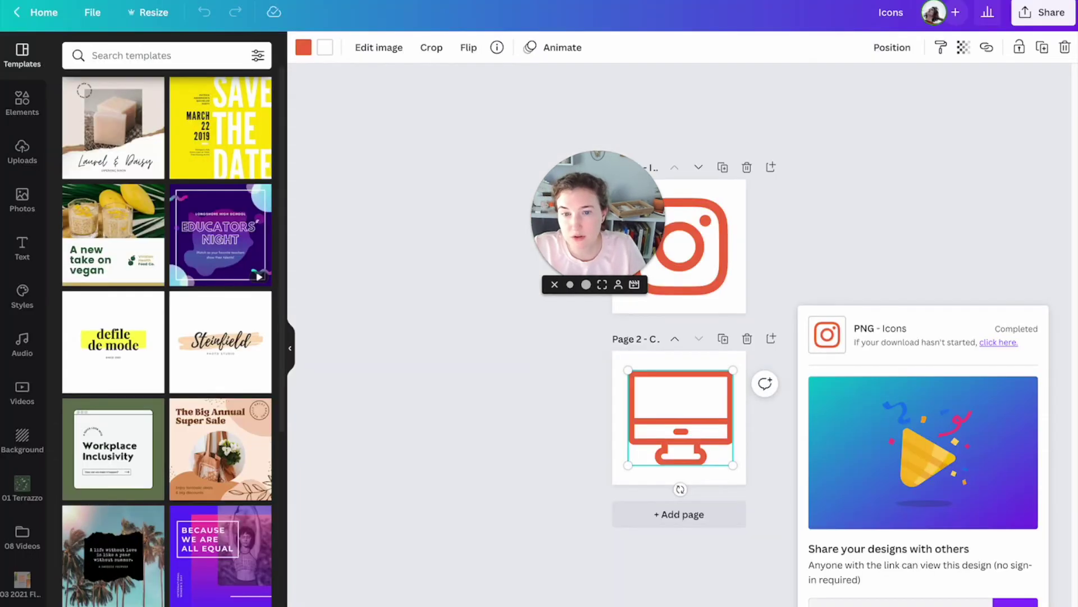
{"action": "left_click", "coordinate": [445, 221]}
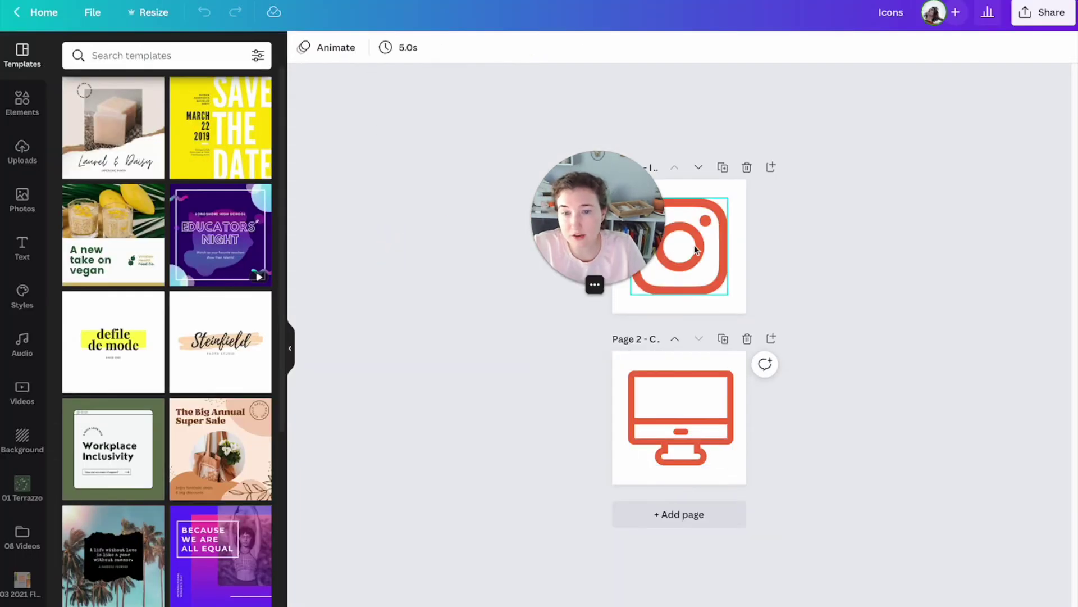
Search the Canva elements library for 'linkedin' icons
{"action": "left_click", "coordinate": [694, 245]}
{"action": "left_click", "coordinate": [684, 431]}
{"action": "left_click", "coordinate": [18, 112]}
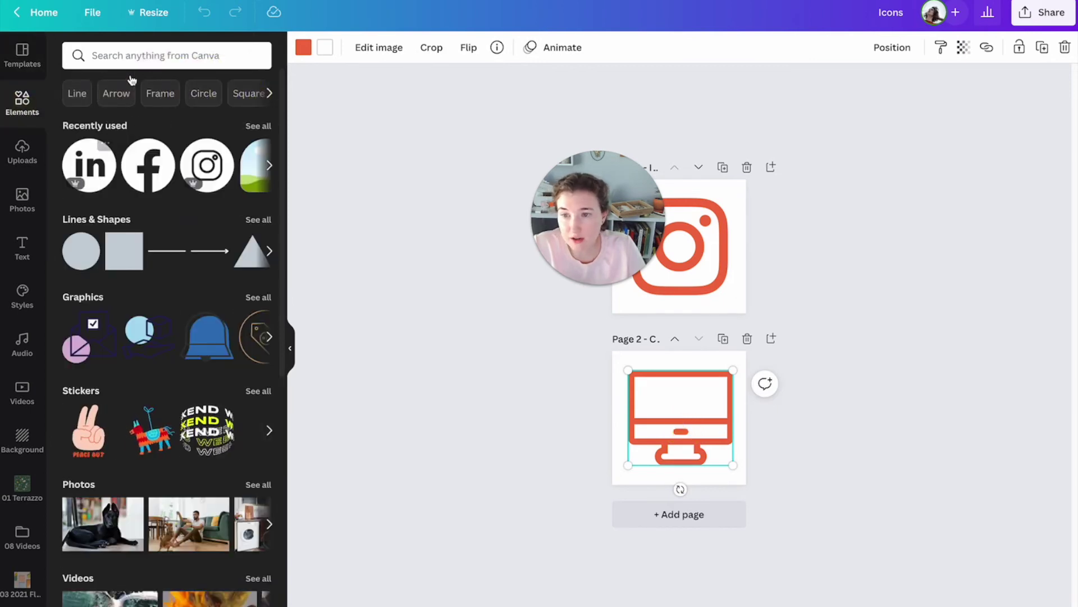
{"action": "left_click", "coordinate": [112, 56]}
{"action": "type", "text": "linkedin"}
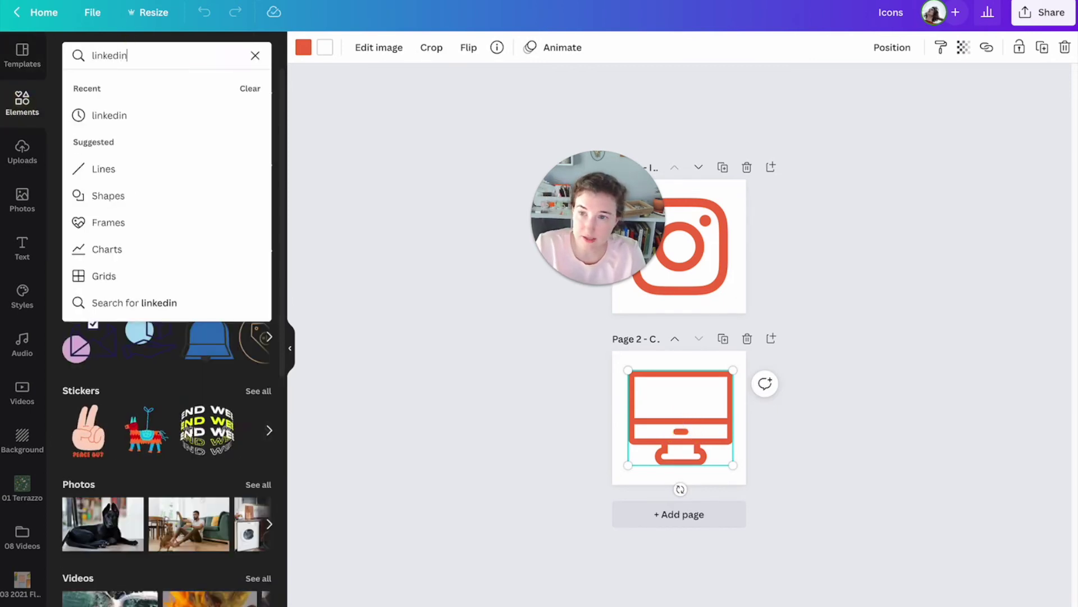
{"action": "left_click", "coordinate": [108, 113]}
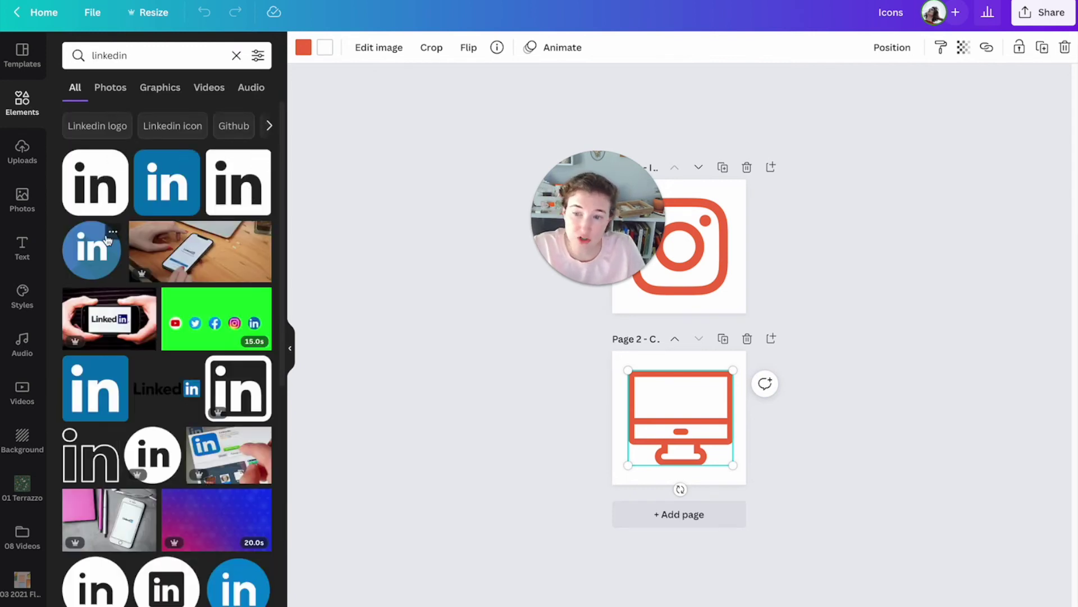
Deselect the monitor icon and briefly check the Share and Resize options
{"action": "left_click", "coordinate": [461, 375]}
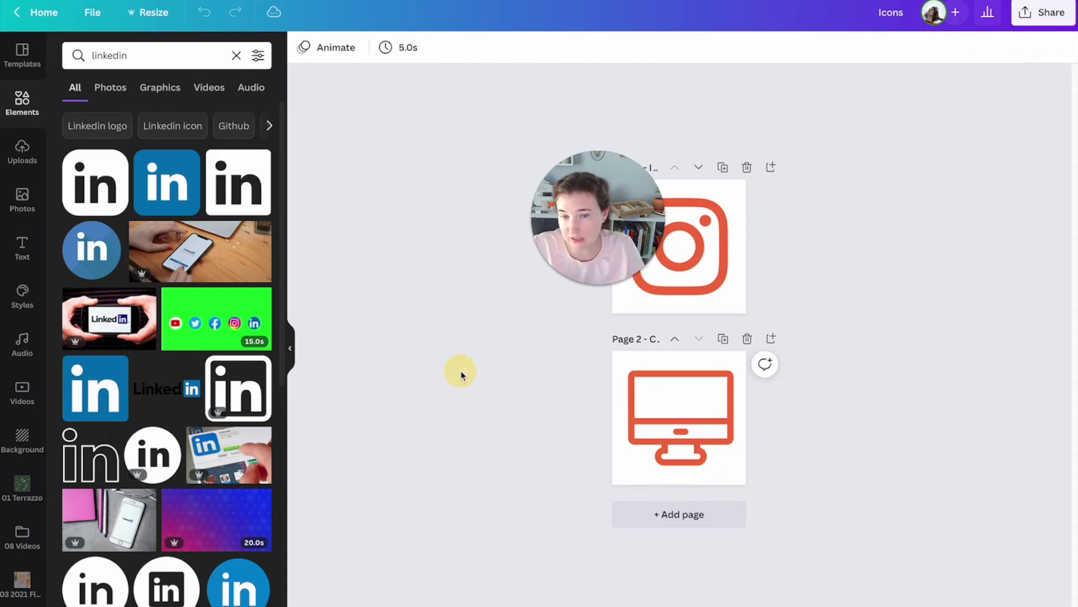
{"action": "left_click", "coordinate": [1045, 12]}
{"action": "left_click", "coordinate": [1045, 12]}
{"action": "left_click", "coordinate": [147, 23]}
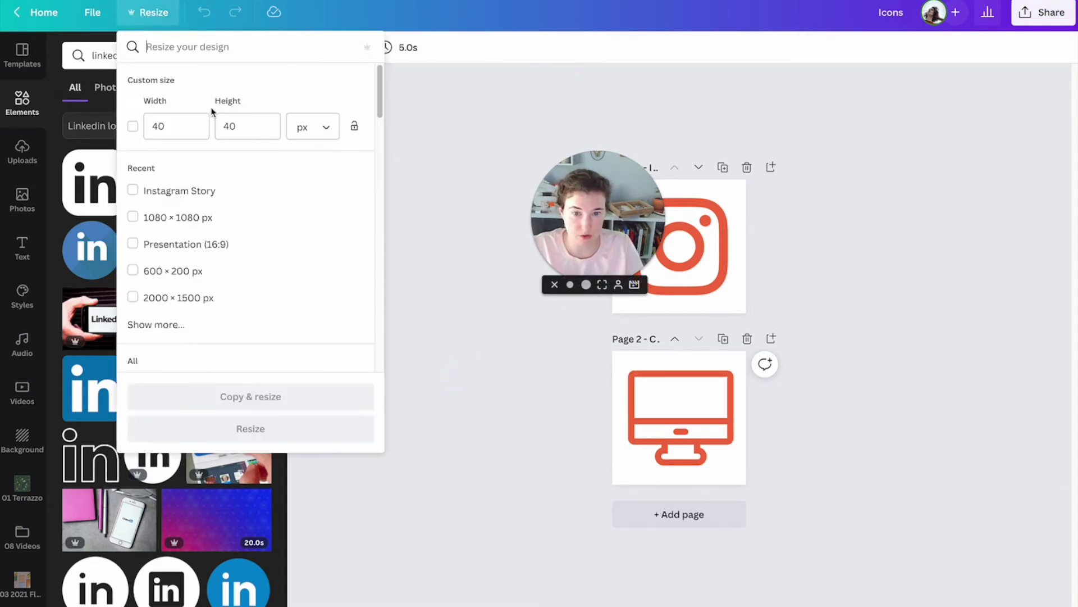
{"action": "left_click", "coordinate": [466, 408]}
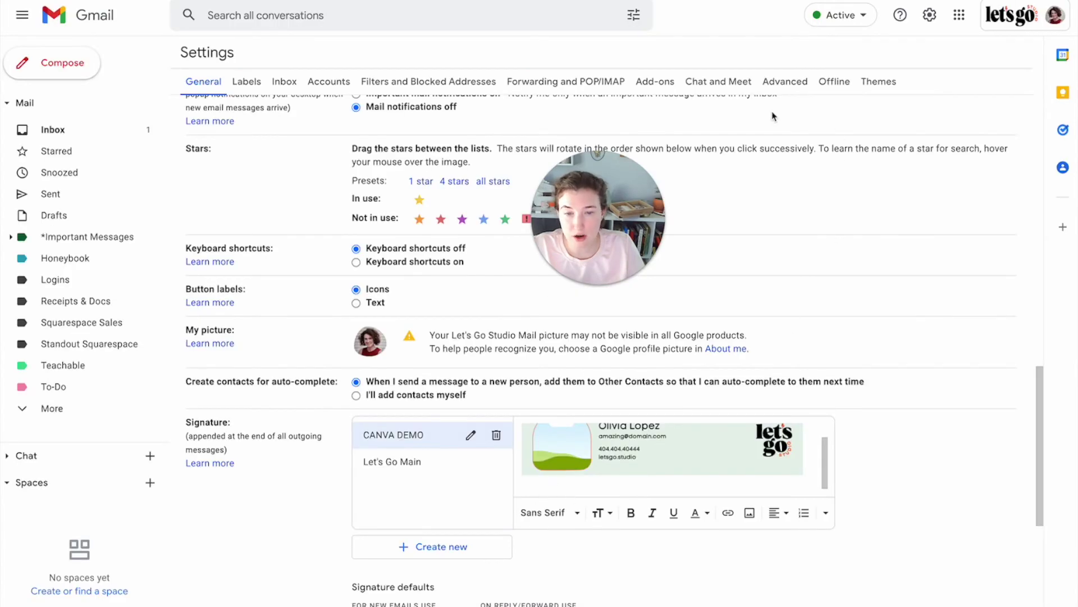
Upload Instagram.png from the Desktop Icons folder below the CANVA DEMO signature image
{"action": "left_click", "coordinate": [749, 512]}
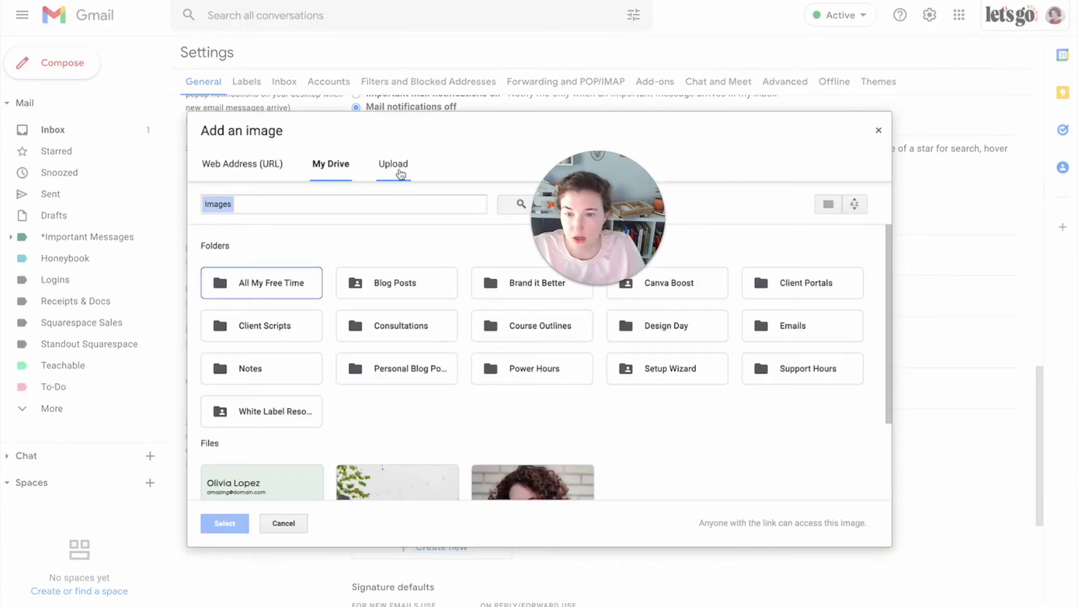
{"action": "left_click", "coordinate": [401, 174]}
{"action": "left_click", "coordinate": [518, 364]}
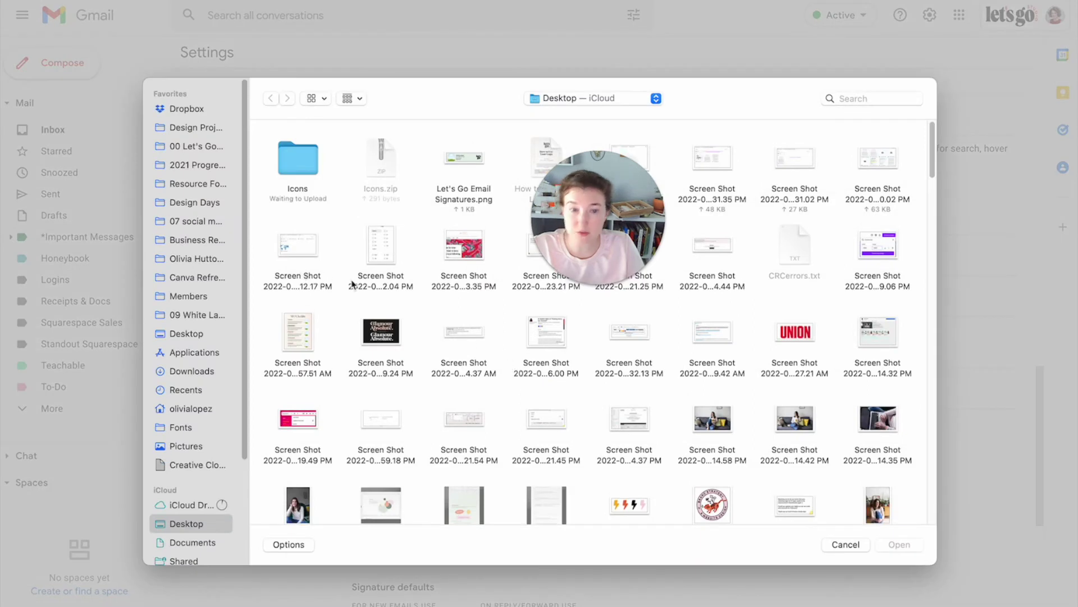
{"action": "scroll", "coordinate": [353, 278], "scroll_direction": "down", "scroll_amount": 2}
{"action": "scroll", "coordinate": [354, 278], "scroll_direction": "up", "scroll_amount": 2}
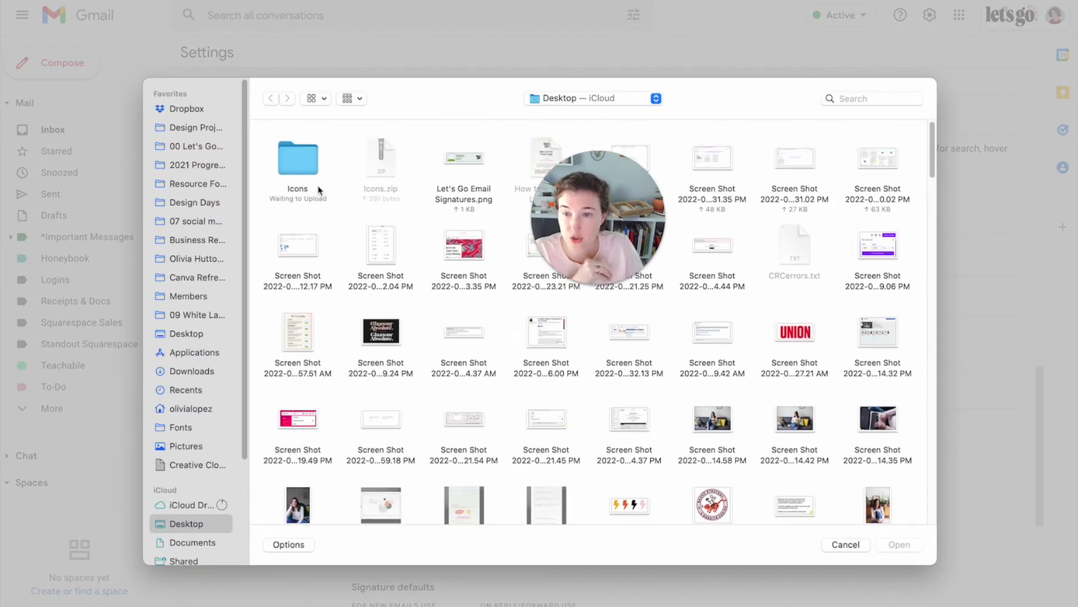
{"action": "double_click", "coordinate": [284, 159]}
{"action": "left_click", "coordinate": [357, 158]}
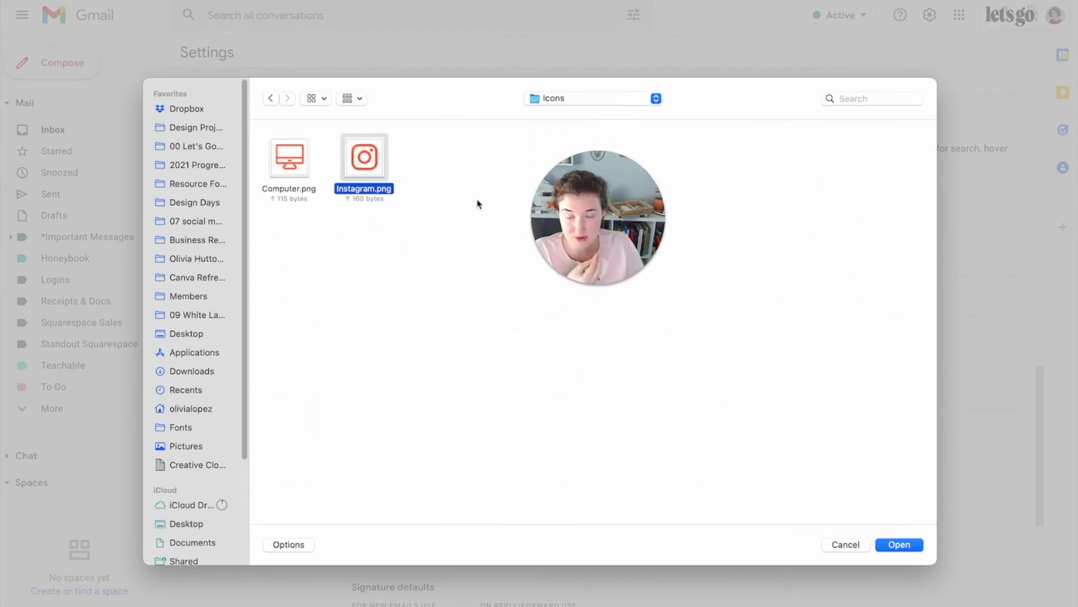
{"action": "left_click", "coordinate": [891, 544]}
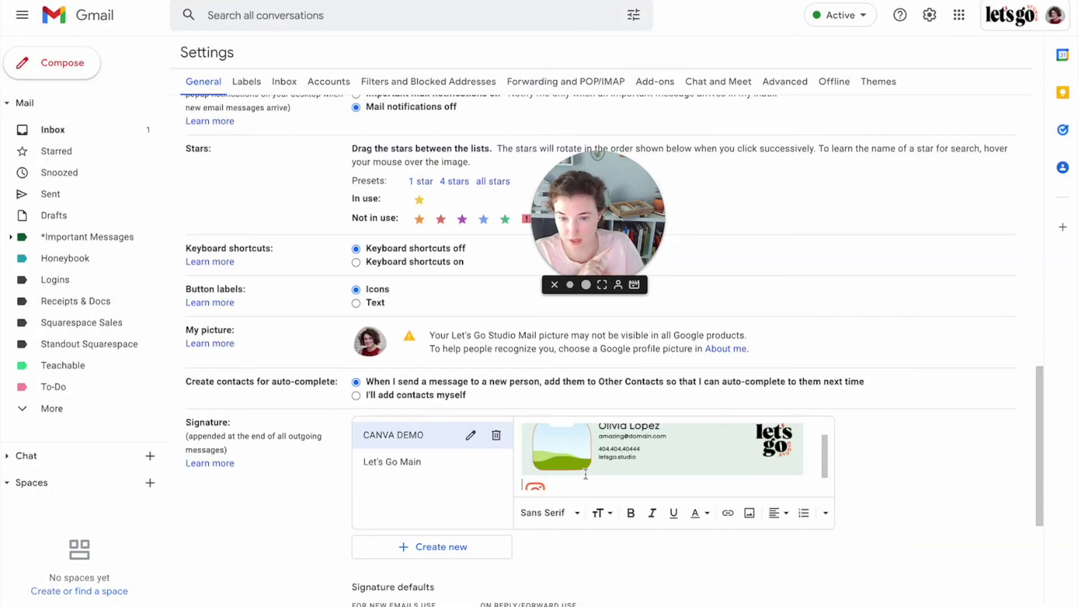
Attach the link instagram.com/lets.go.studio to the inserted Instagram icon
{"action": "left_click", "coordinate": [541, 481]}
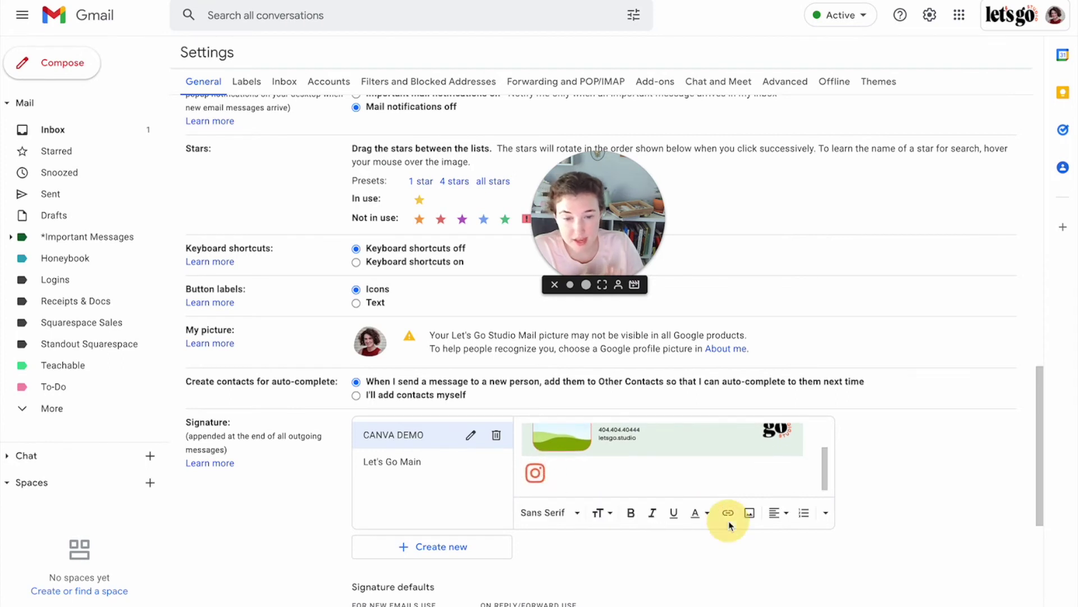
{"action": "left_click_drag", "start_coordinate": [616, 477], "coordinate": [446, 474]}
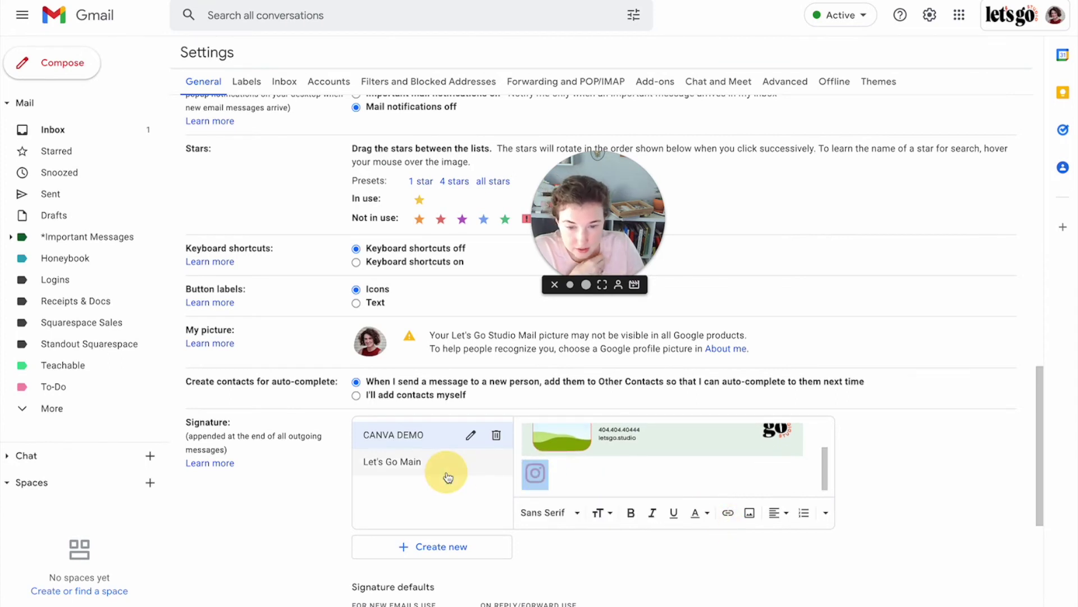
{"action": "left_click", "coordinate": [728, 514]}
{"action": "type", "text": "lets.go.studio"}
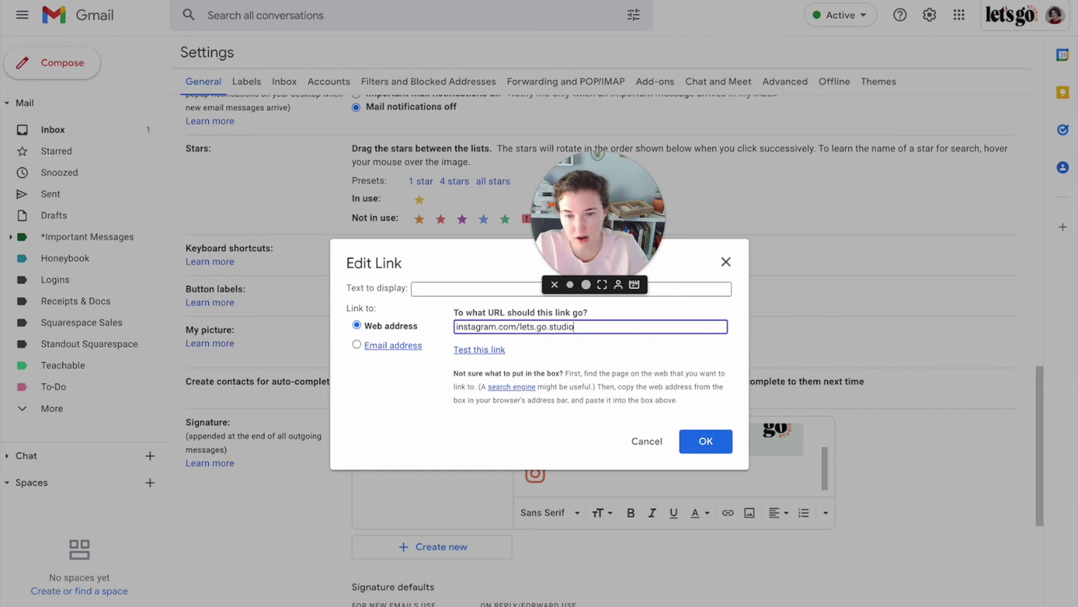
{"action": "left_click", "coordinate": [695, 439]}
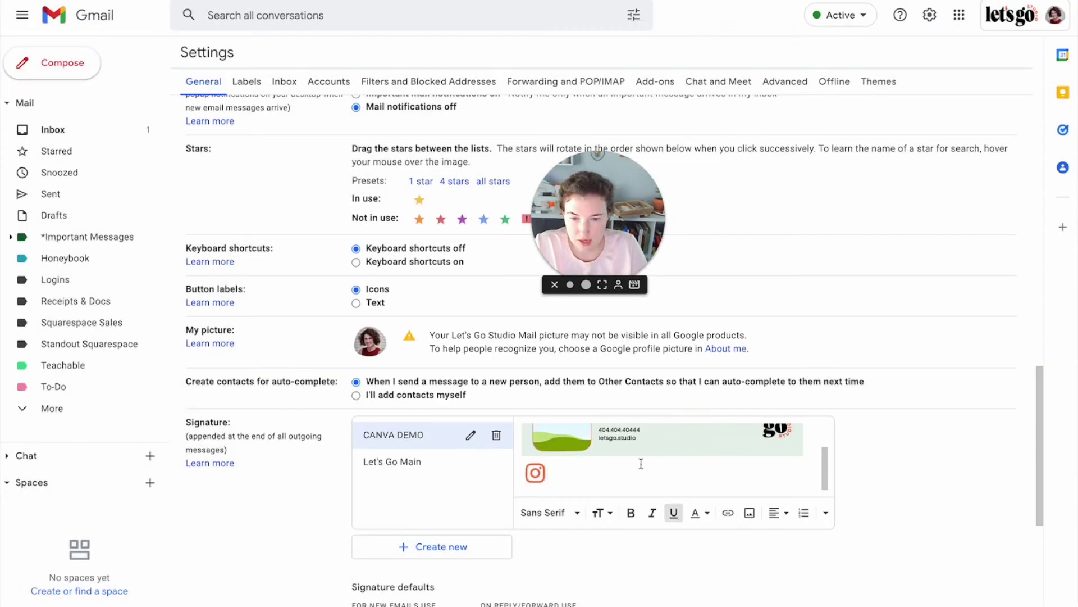
{"action": "scroll", "coordinate": [617, 488], "scroll_direction": "up", "scroll_amount": 2}
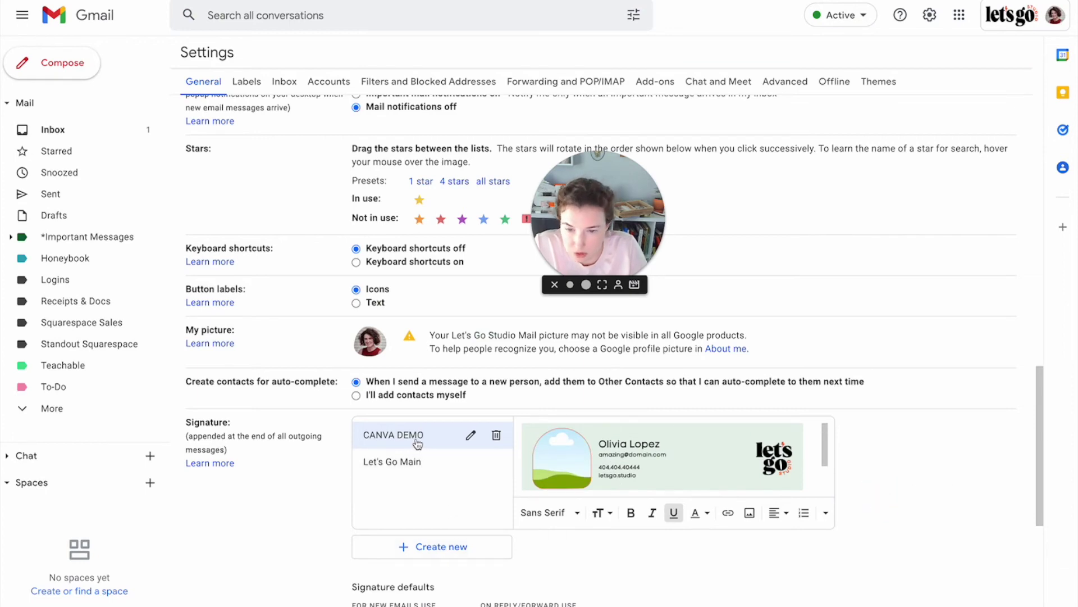
{"action": "scroll", "coordinate": [327, 511], "scroll_direction": "down", "scroll_amount": 9}
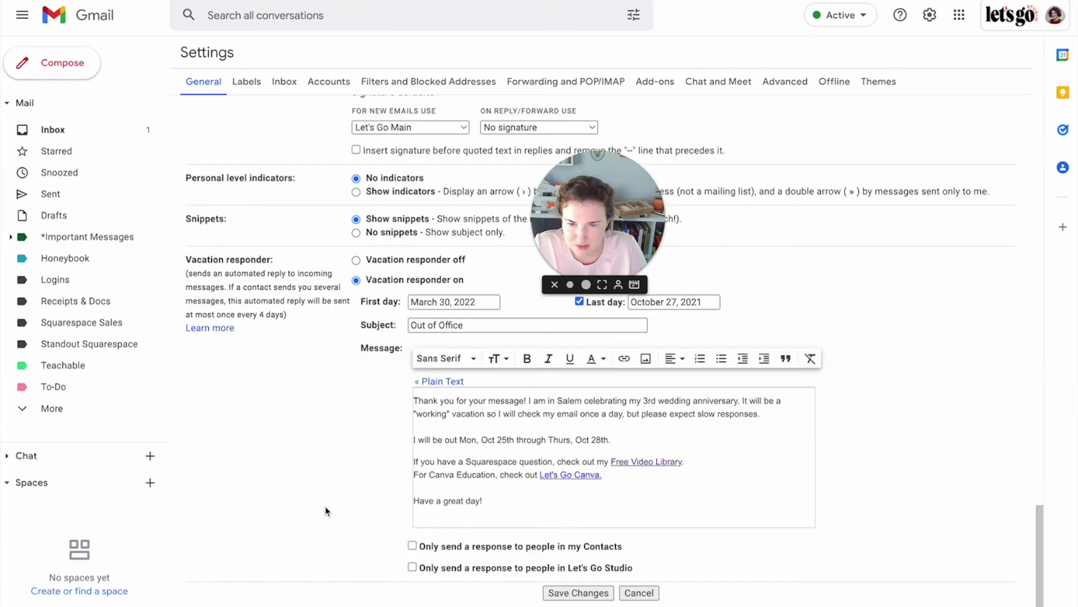
Save the signature settings and start a new email using the CANVA DEMO signature
{"action": "left_click", "coordinate": [586, 591]}
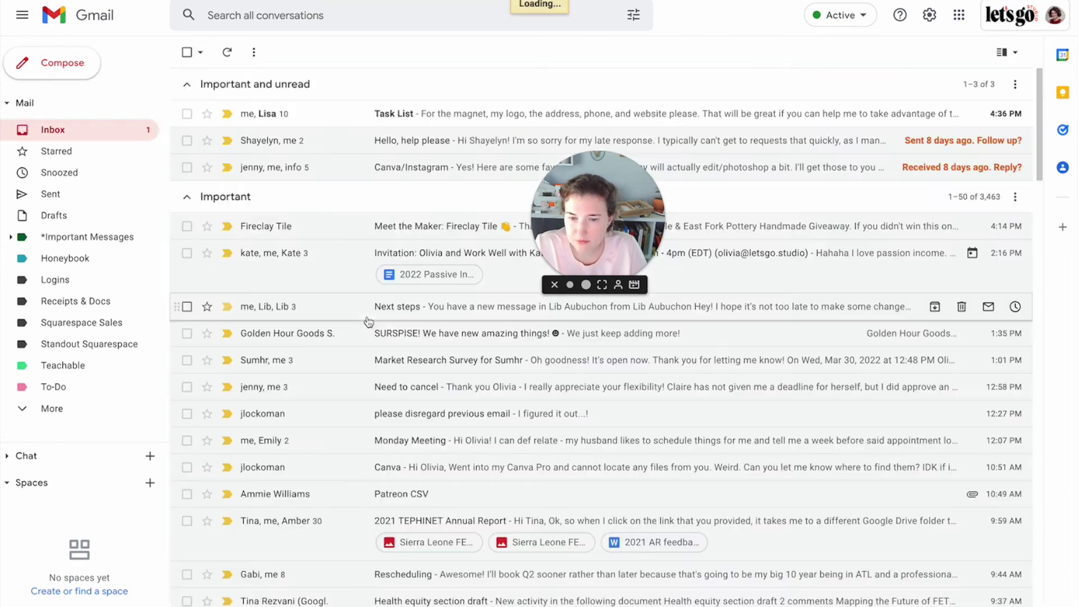
{"action": "left_click", "coordinate": [76, 62]}
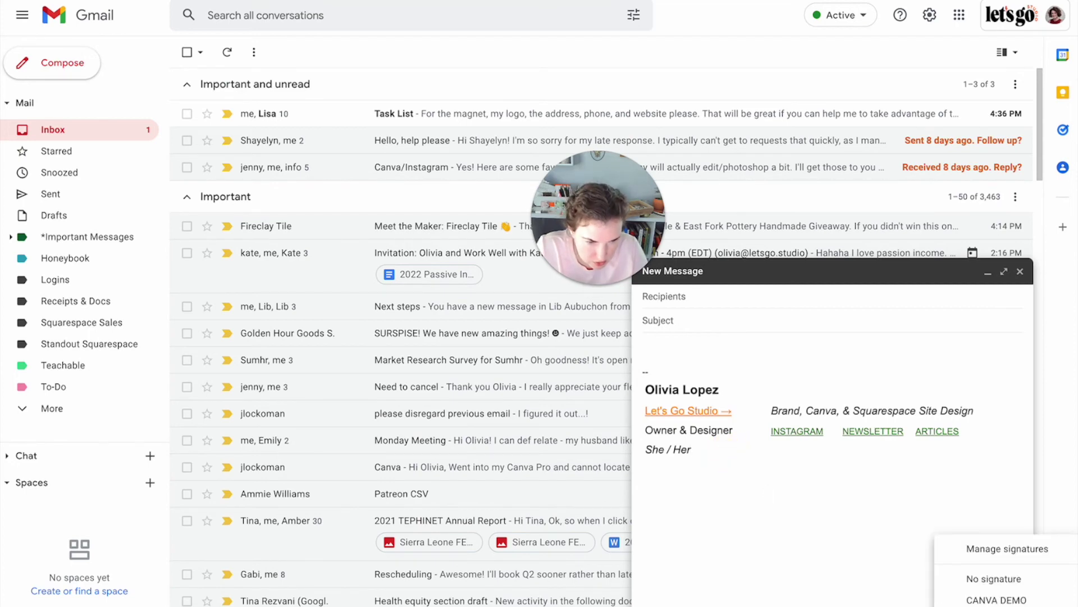
{"action": "left_click", "coordinate": [993, 599]}
{"action": "left_click", "coordinate": [851, 444]}
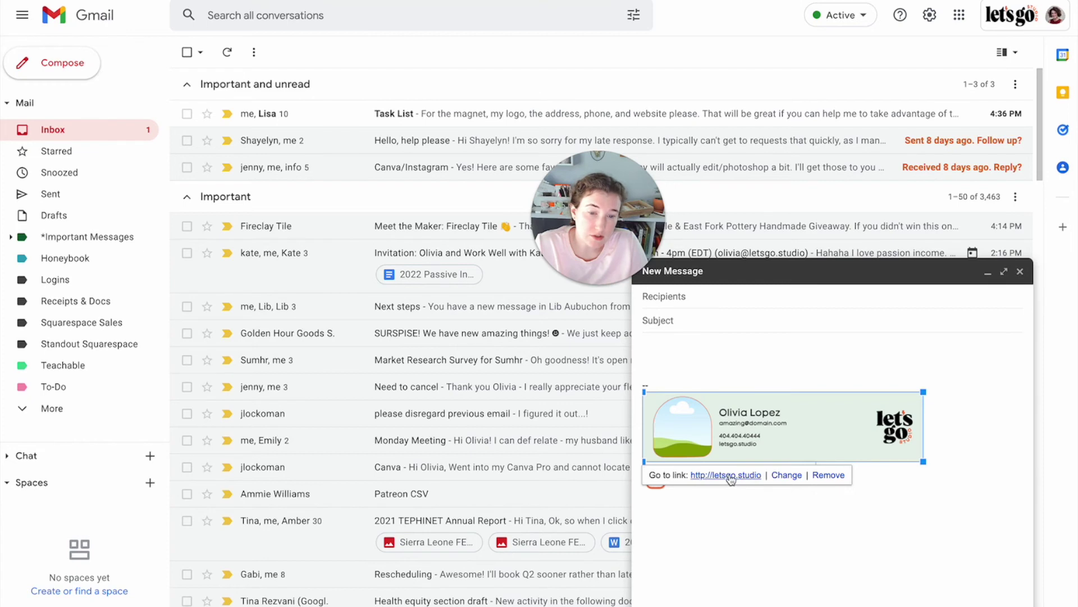
{"action": "left_click", "coordinate": [718, 512]}
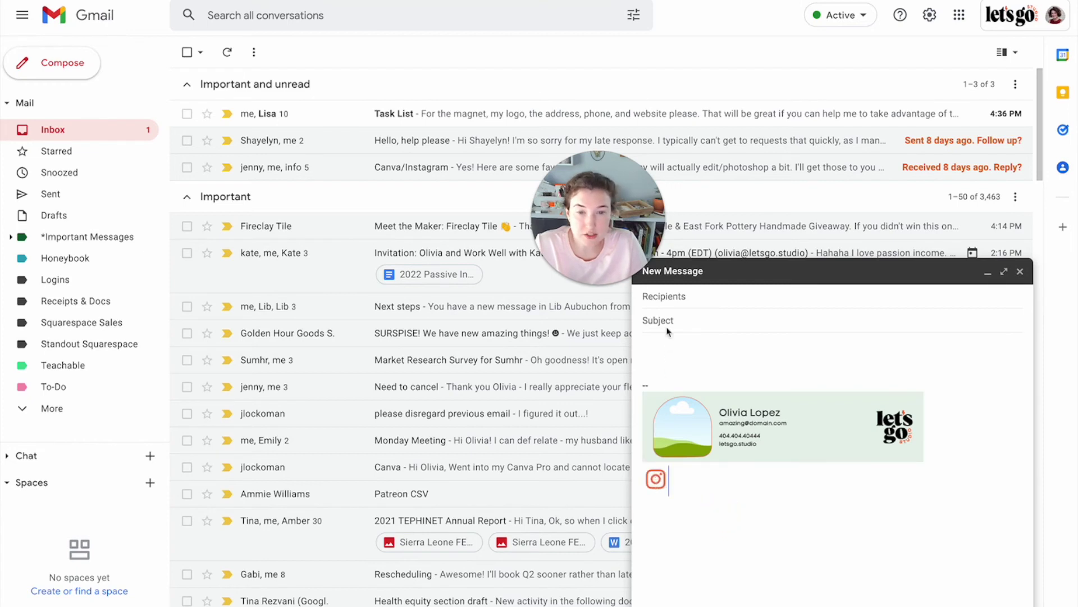
Address the email to your own account, subject 'HELLO SELF!', and send it
{"action": "type", "text": "olivia"}
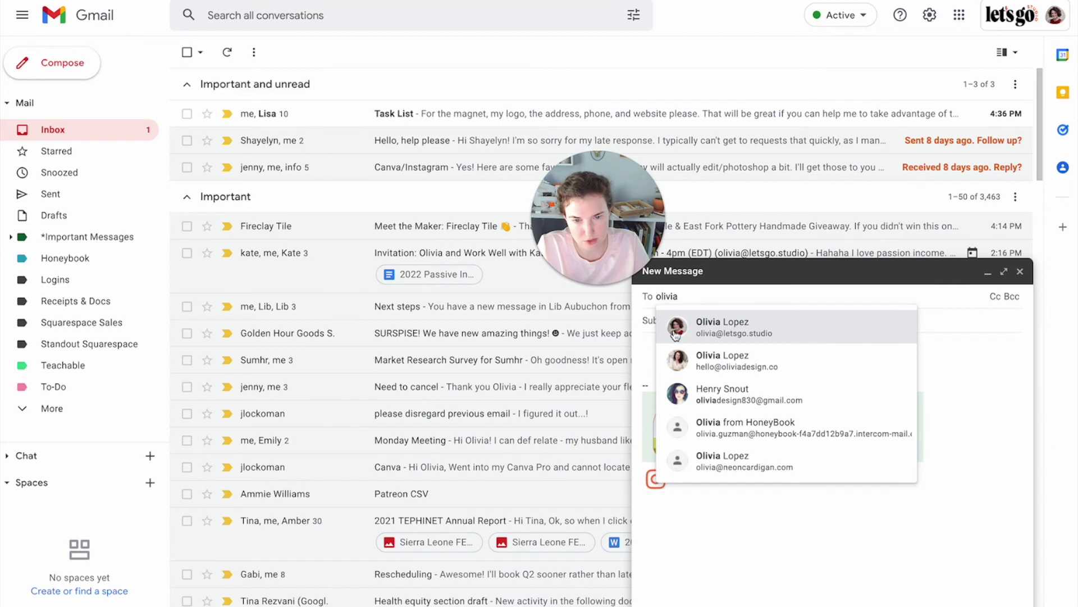
{"action": "left_click", "coordinate": [675, 331]}
{"action": "left_click", "coordinate": [660, 322]}
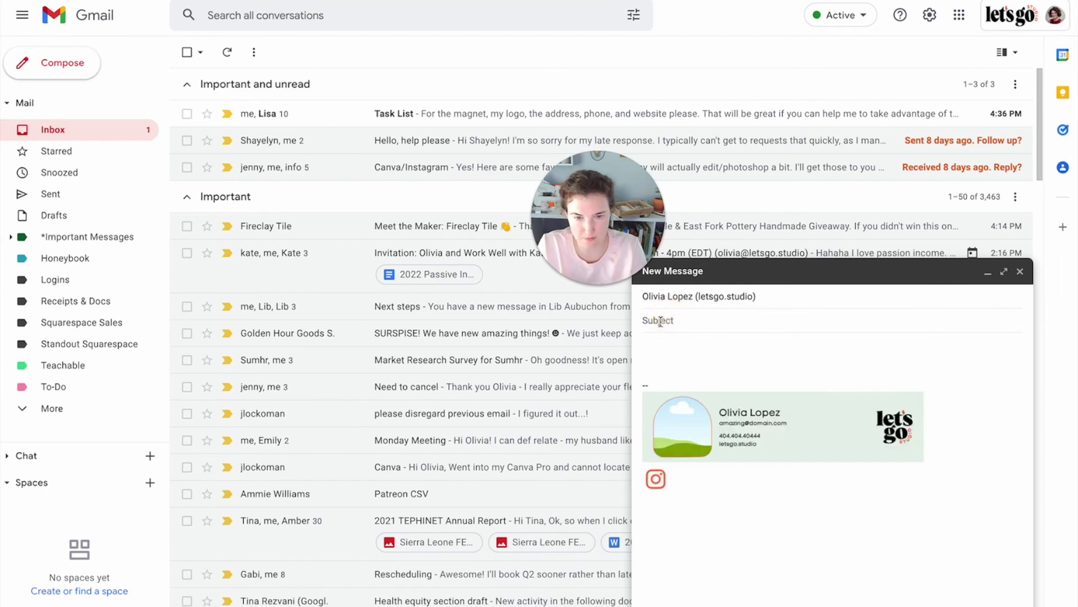
{"action": "type", "text": "HELLO SELF!"}
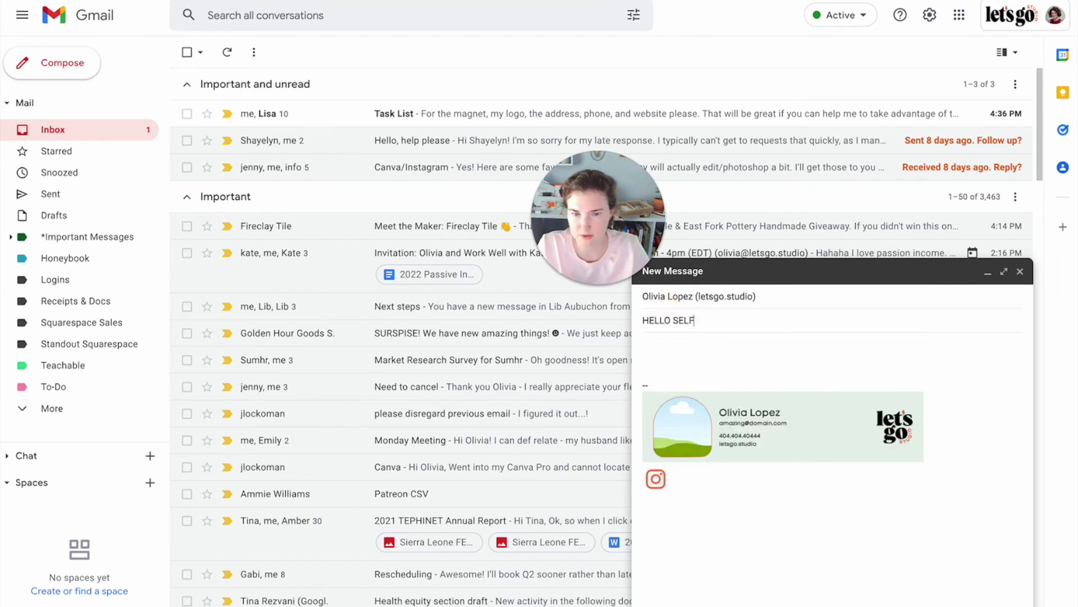
{"action": "key", "text": "ctrl+Return"}
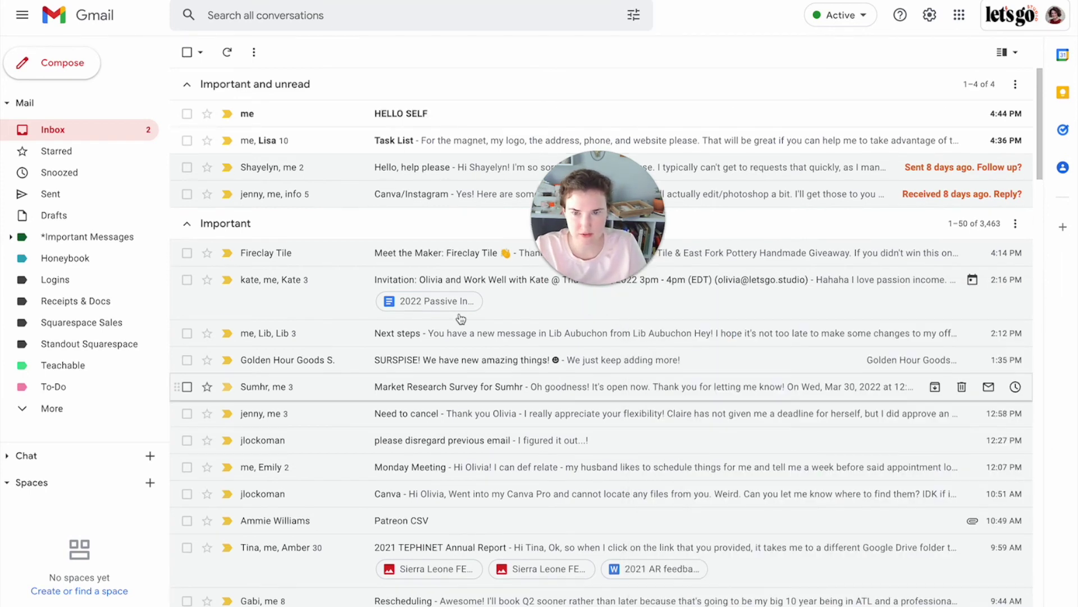
Open the HELLO SELF email, follow its Instagram icon link, then open it in the desktop client
{"action": "left_click", "coordinate": [457, 112]}
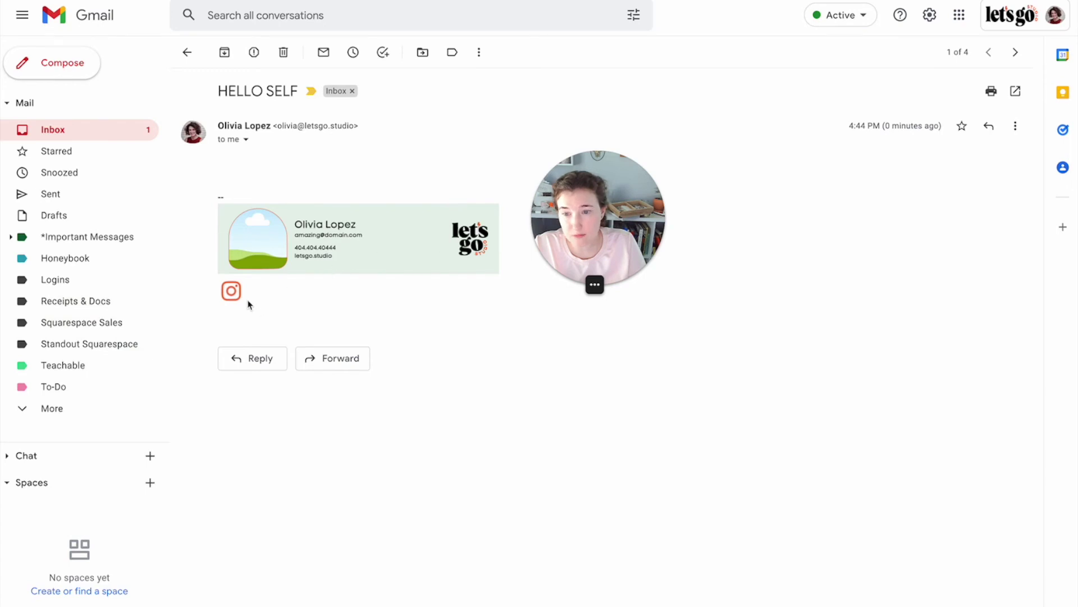
{"action": "left_click", "coordinate": [233, 298]}
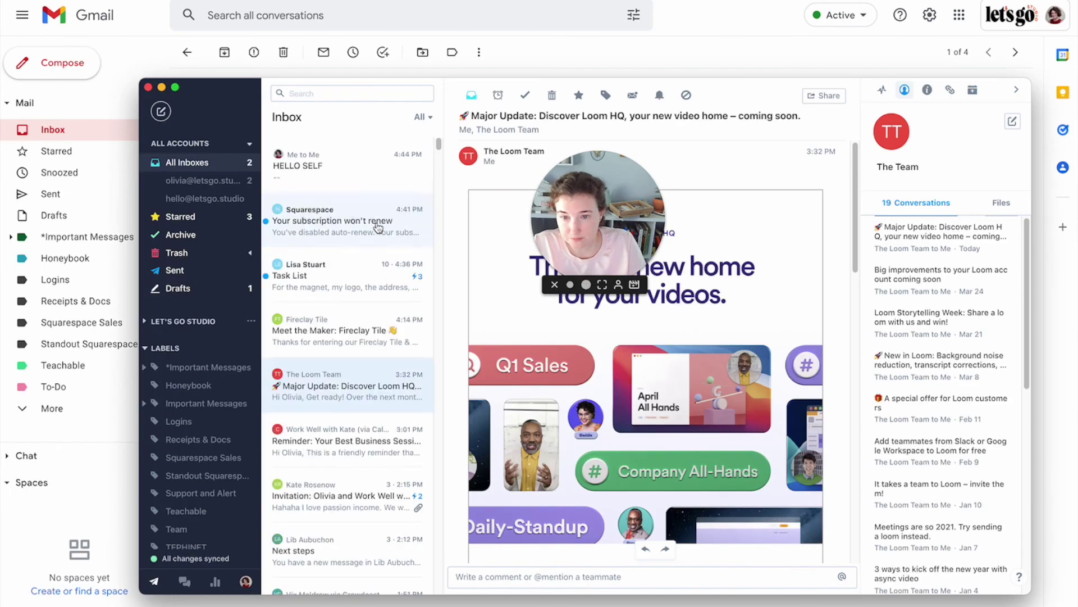
{"action": "left_click", "coordinate": [366, 181]}
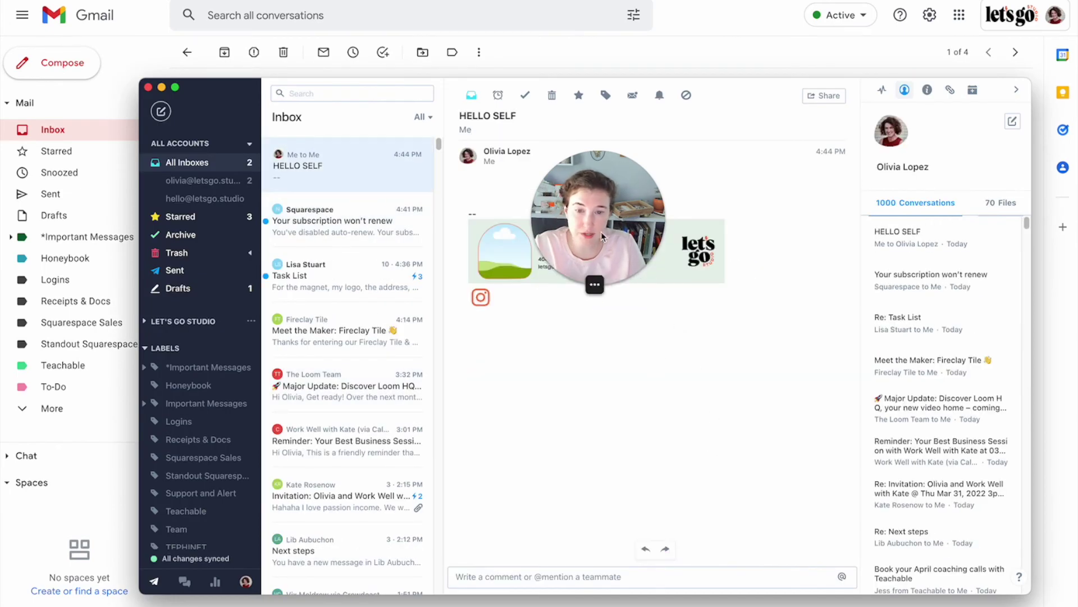
Review the HELLO SELF signature in Missive, then close the desktop mail client
{"action": "left_click", "coordinate": [504, 368]}
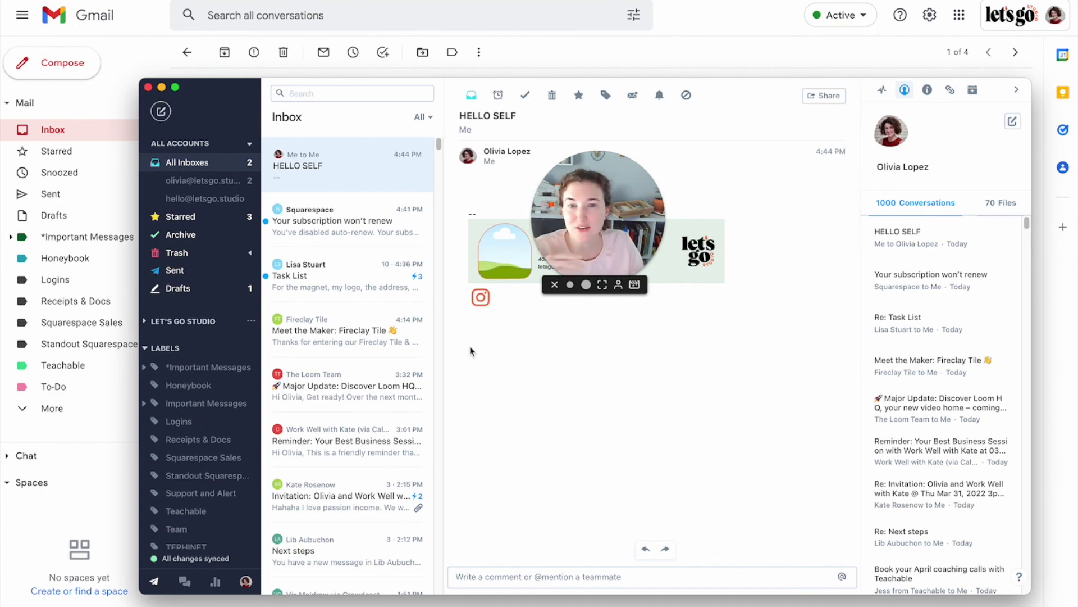
{"action": "key", "text": "super+h"}
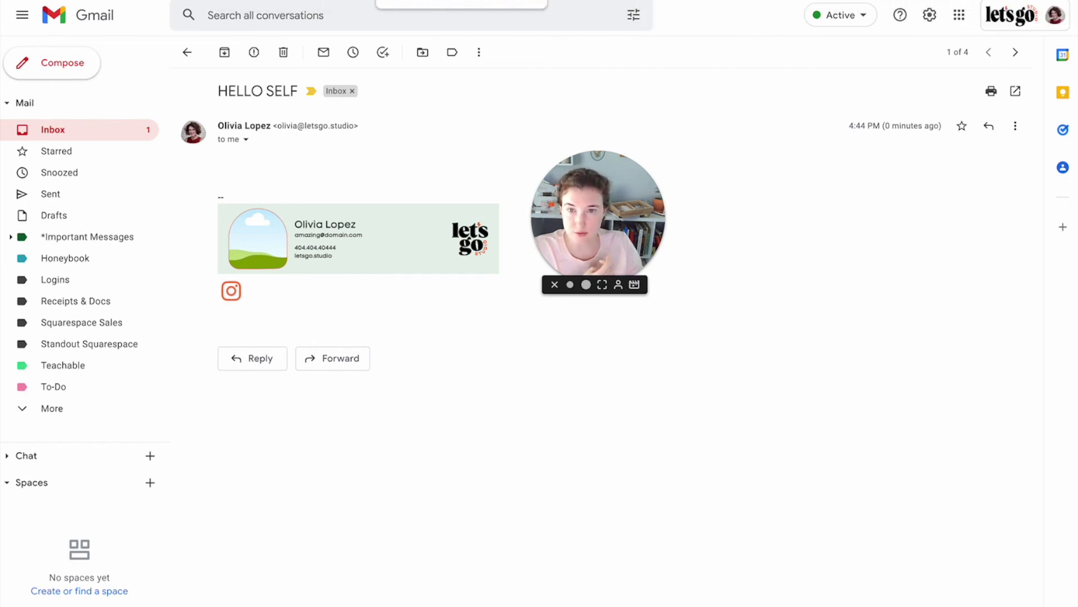
Open Gmail's full settings via the gear icon and scroll down to the Signature section
{"action": "left_click", "coordinate": [928, 17]}
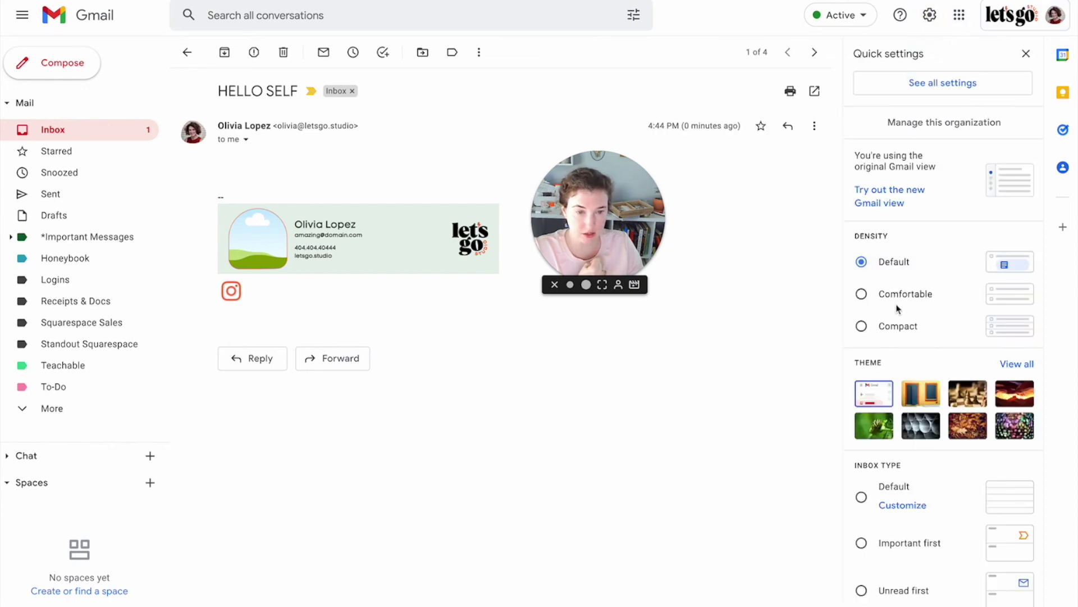
{"action": "scroll", "coordinate": [897, 298], "scroll_direction": "down", "scroll_amount": 4}
{"action": "scroll", "coordinate": [897, 293], "scroll_direction": "up", "scroll_amount": 5}
{"action": "left_click", "coordinate": [929, 96]}
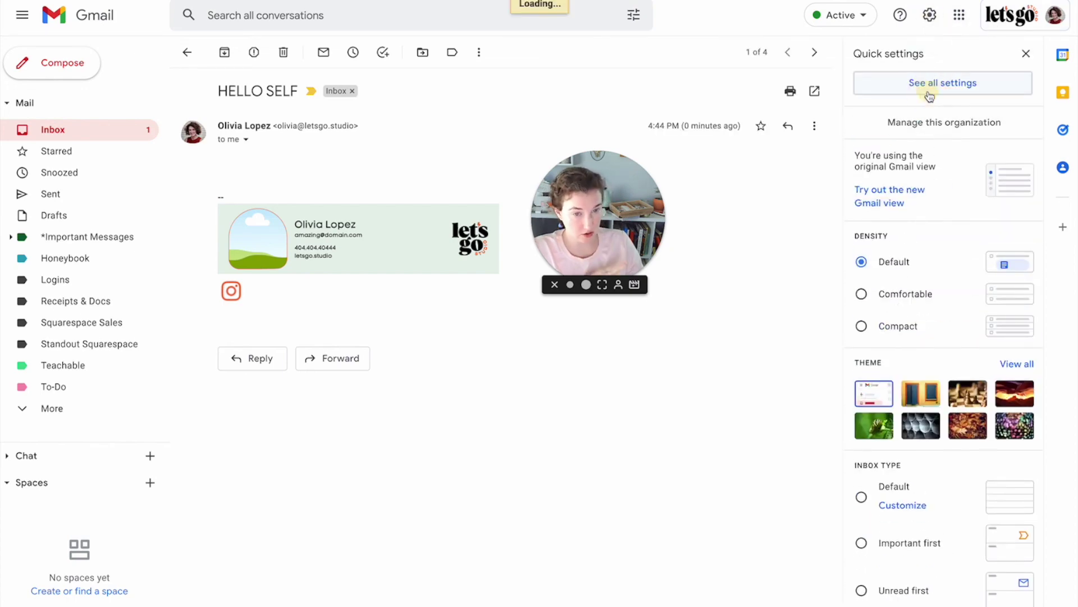
{"action": "scroll", "coordinate": [465, 386], "scroll_direction": "down", "scroll_amount": 15}
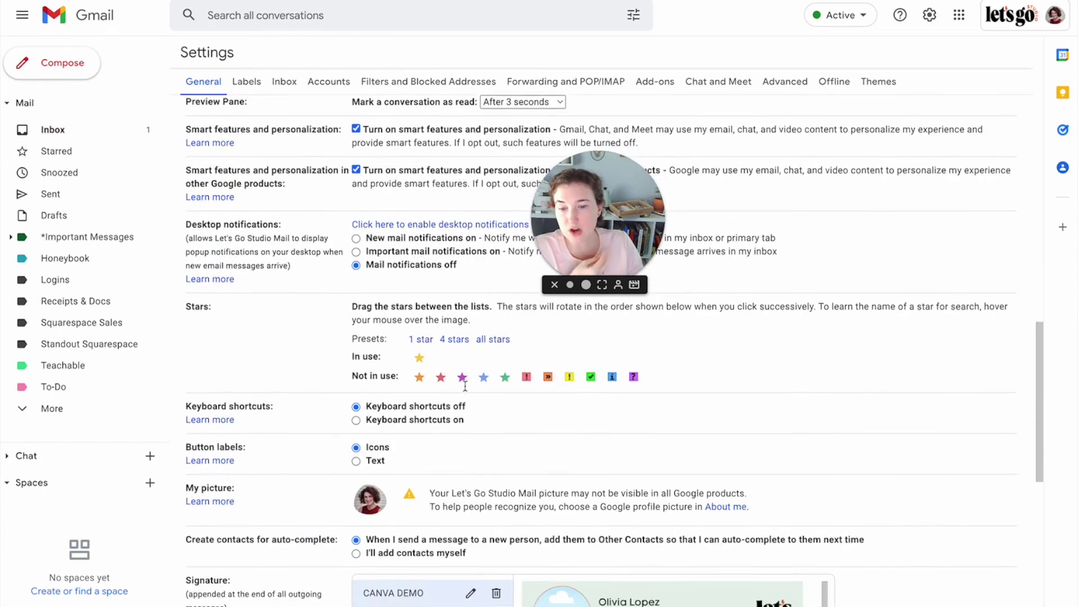
{"action": "scroll", "coordinate": [465, 387], "scroll_direction": "down", "scroll_amount": 1}
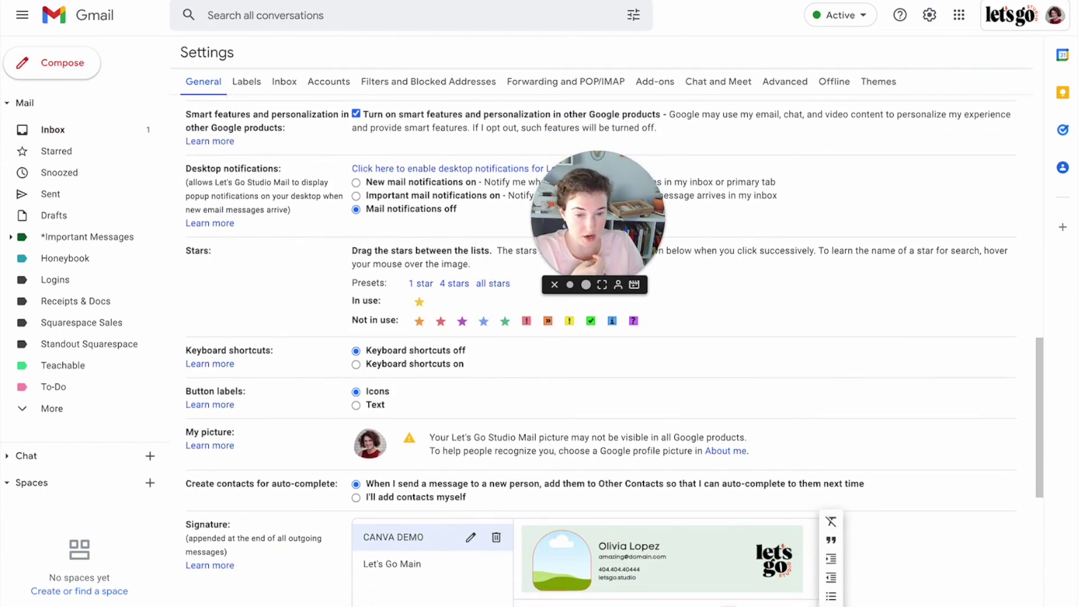
{"action": "scroll", "coordinate": [582, 582], "scroll_direction": "down", "scroll_amount": 1}
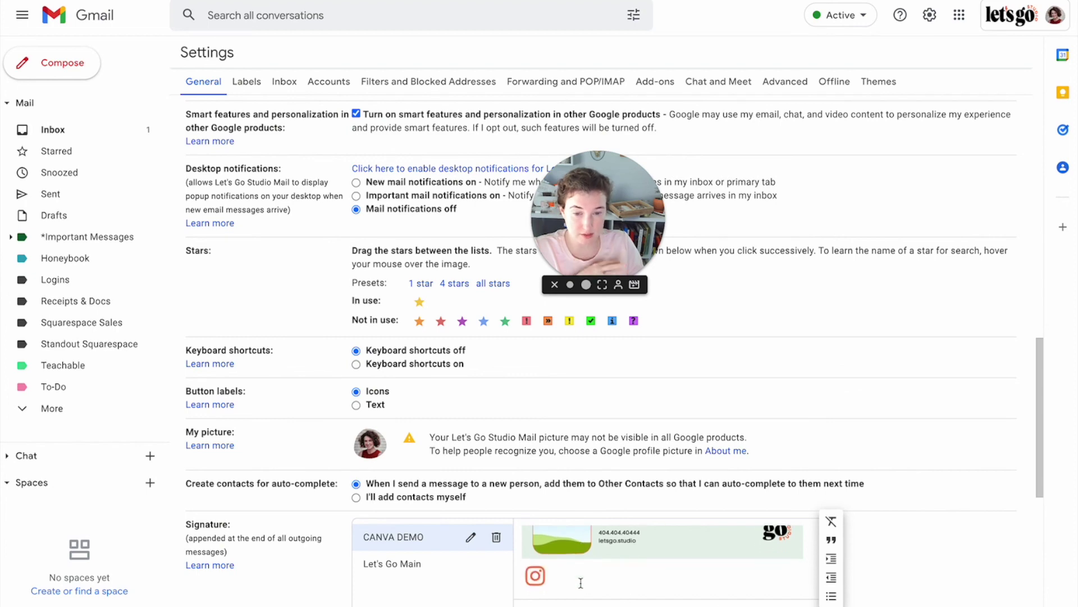
{"action": "scroll", "coordinate": [581, 582], "scroll_direction": "down", "scroll_amount": 3}
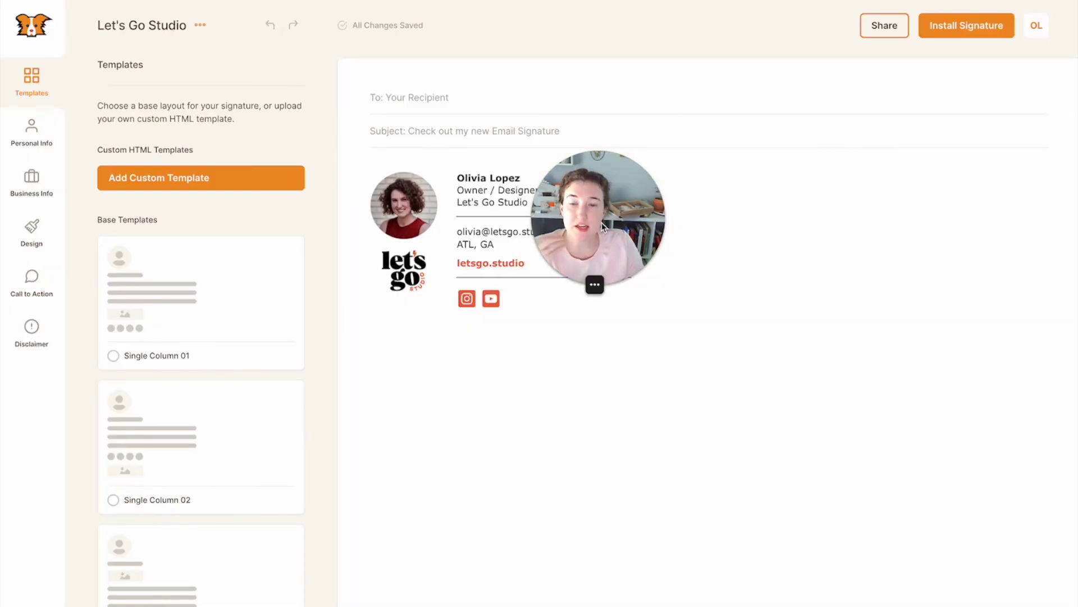
{"action": "left_click_drag", "start_coordinate": [601, 222], "coordinate": [852, 206]}
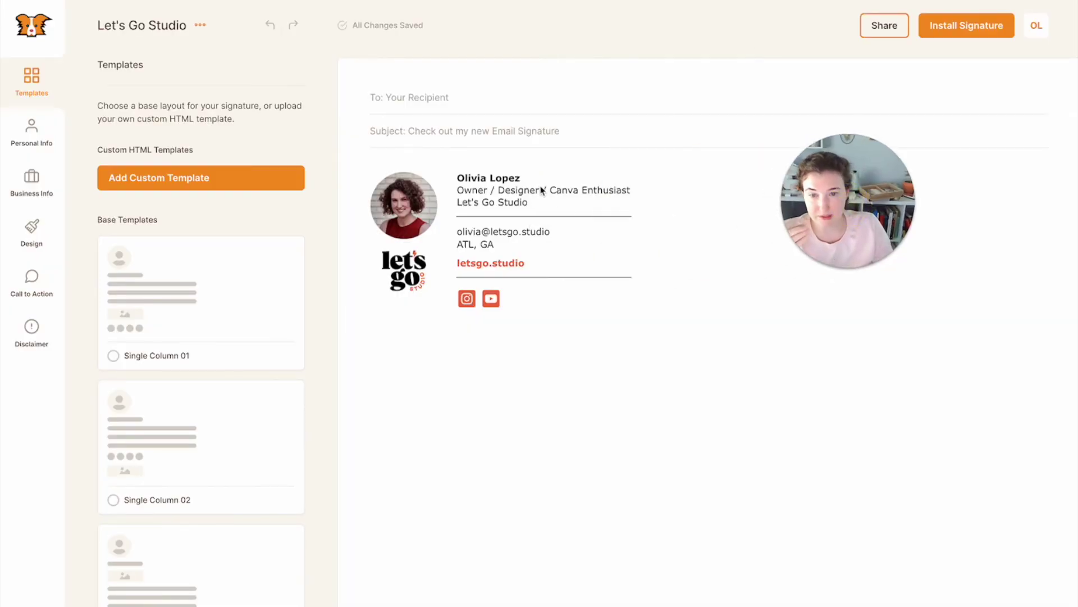
{"action": "left_click_drag", "start_coordinate": [448, 185], "coordinate": [569, 293]}
{"action": "left_click", "coordinate": [594, 295]}
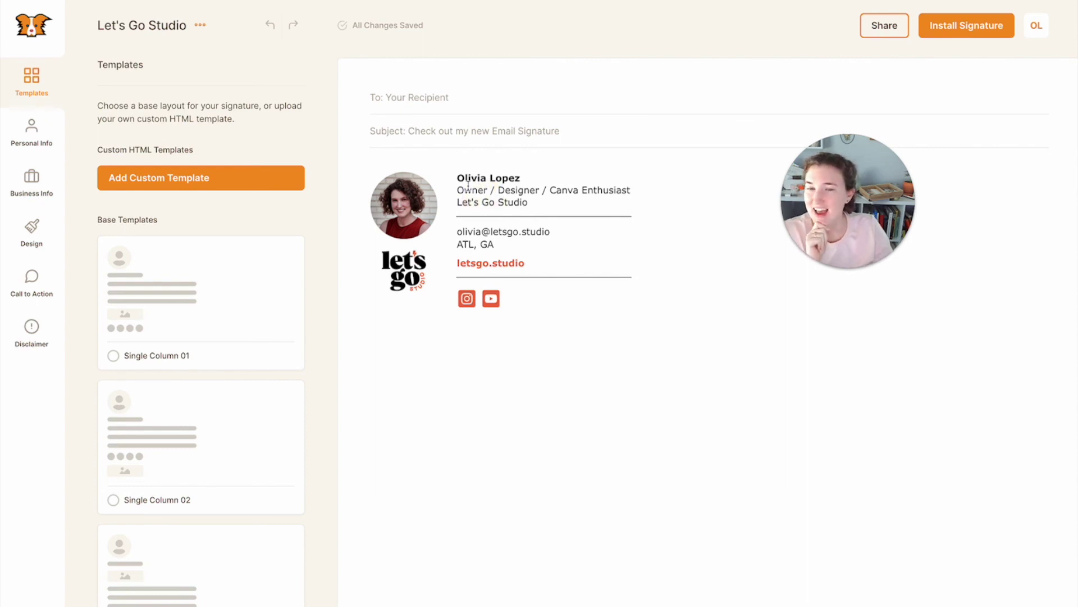
{"action": "left_click_drag", "start_coordinate": [459, 178], "coordinate": [565, 237]}
{"action": "left_click", "coordinate": [562, 229]}
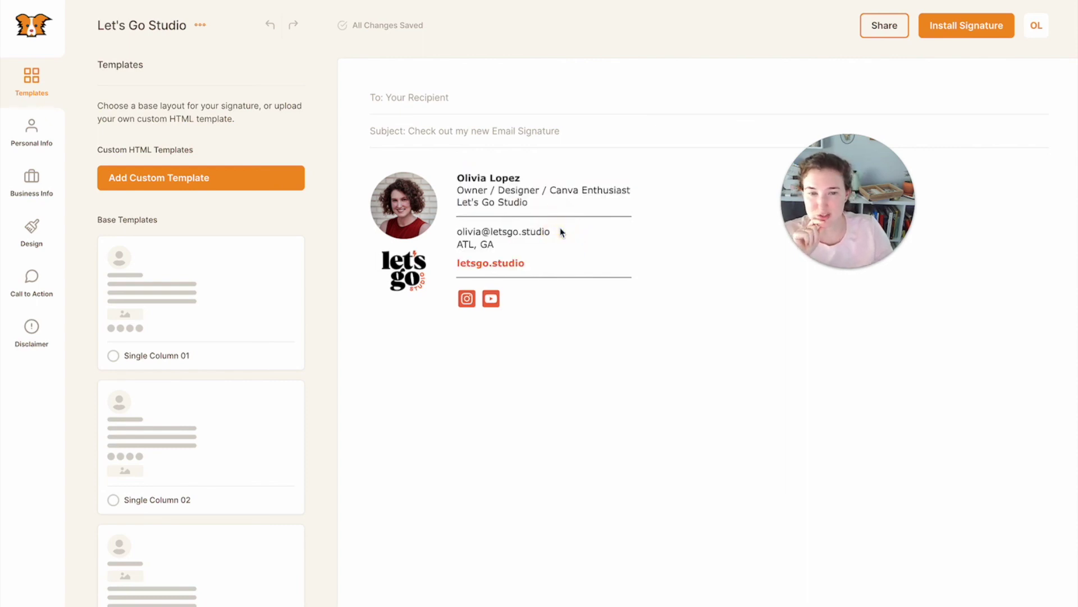